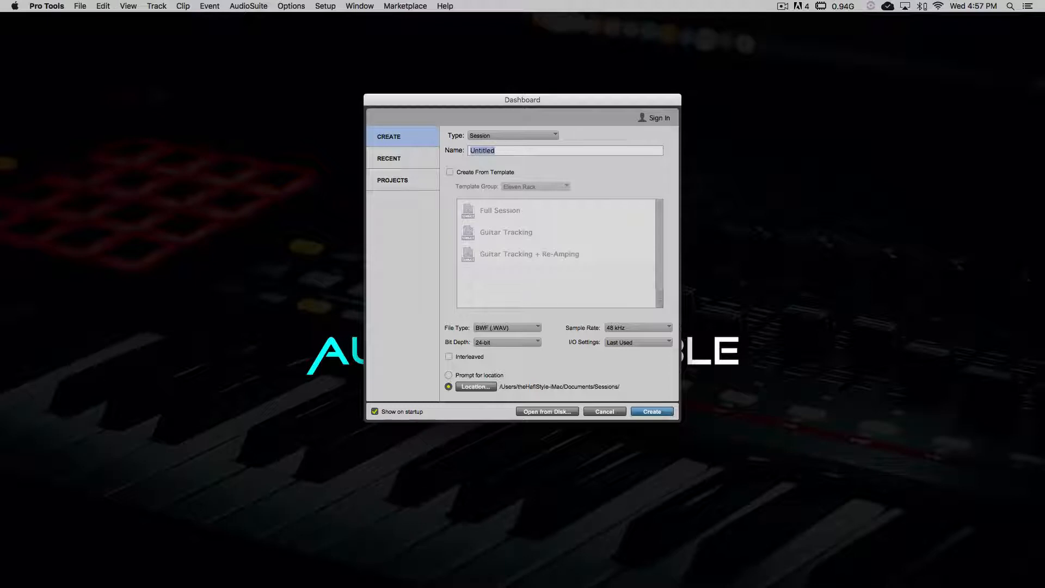
Create a new session named "Inside Pro Tool's Edit Window Track Functions".
text(Inside Pro Tool's Edit Wind)
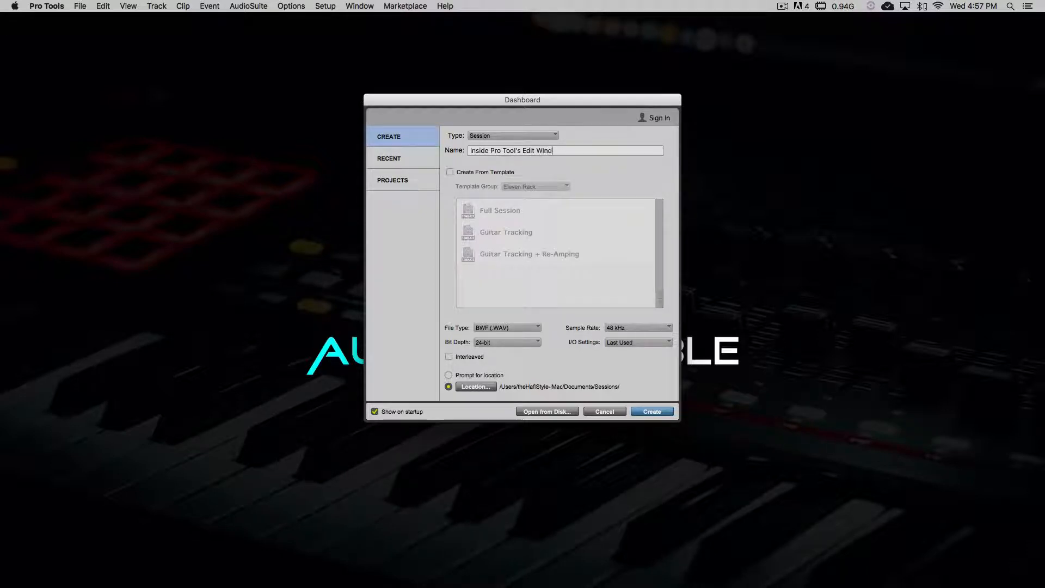
text(ow Track Functions)
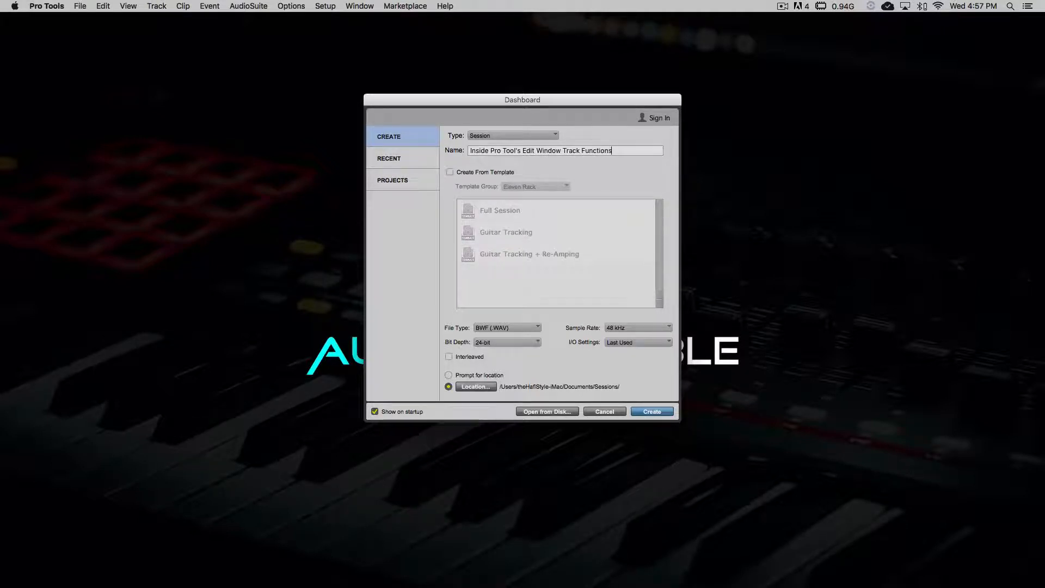
key(Return)
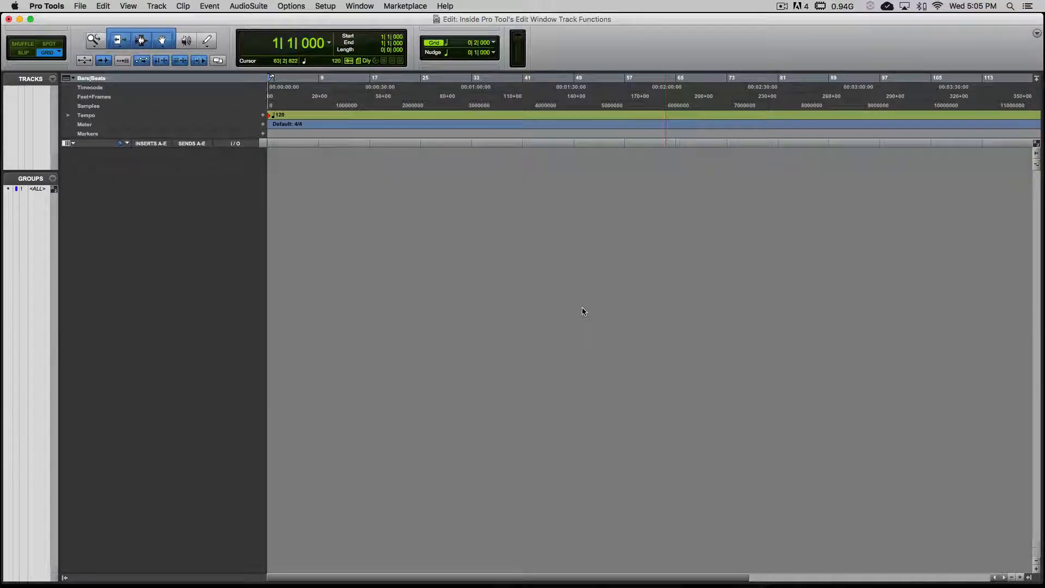
Start a batch of new tracks with one mono audio track and one stereo audio track.
key(super+shift+n)
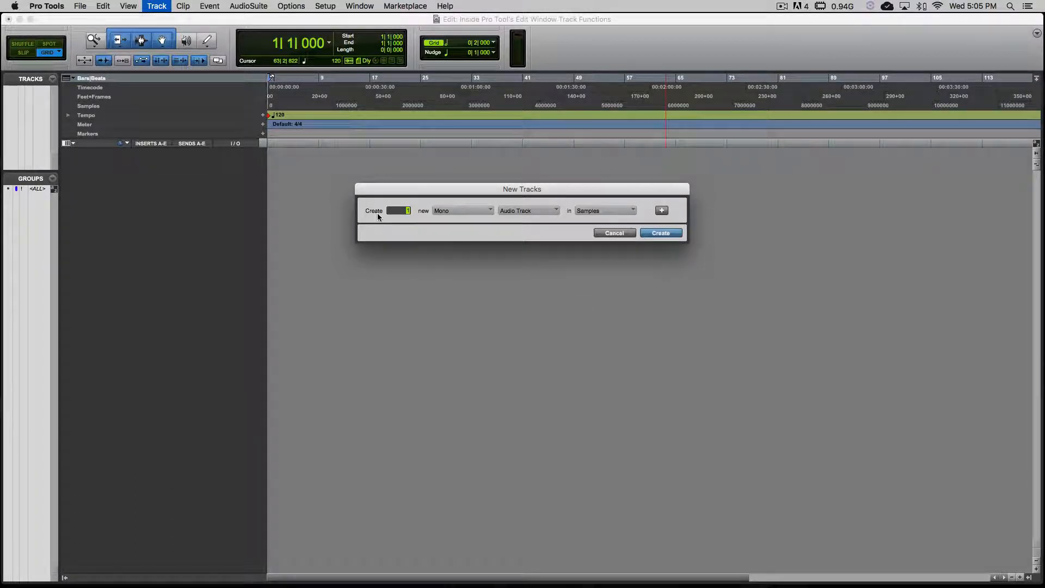
click(456, 211)
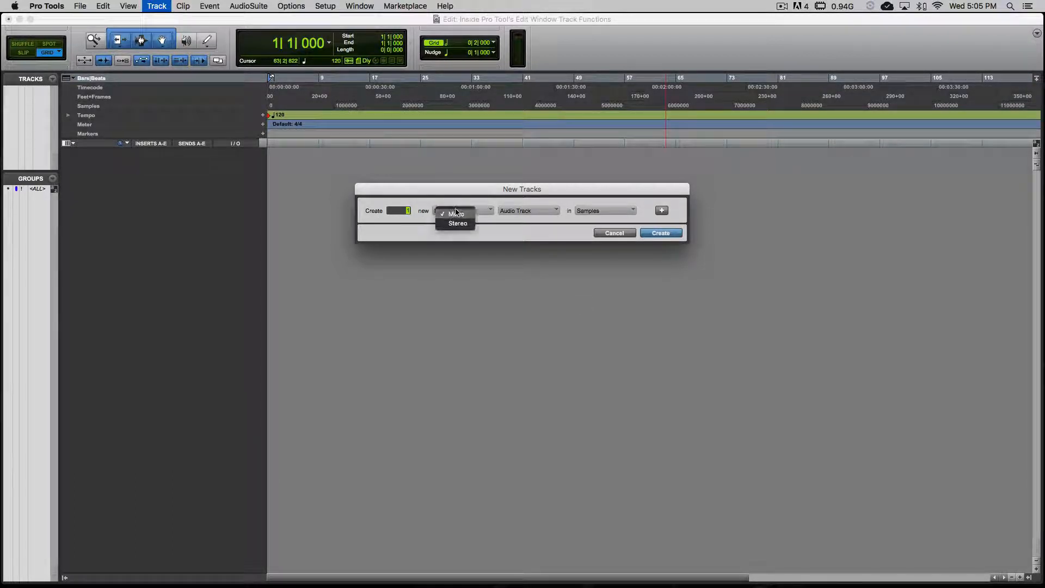
click(514, 212)
click(514, 211)
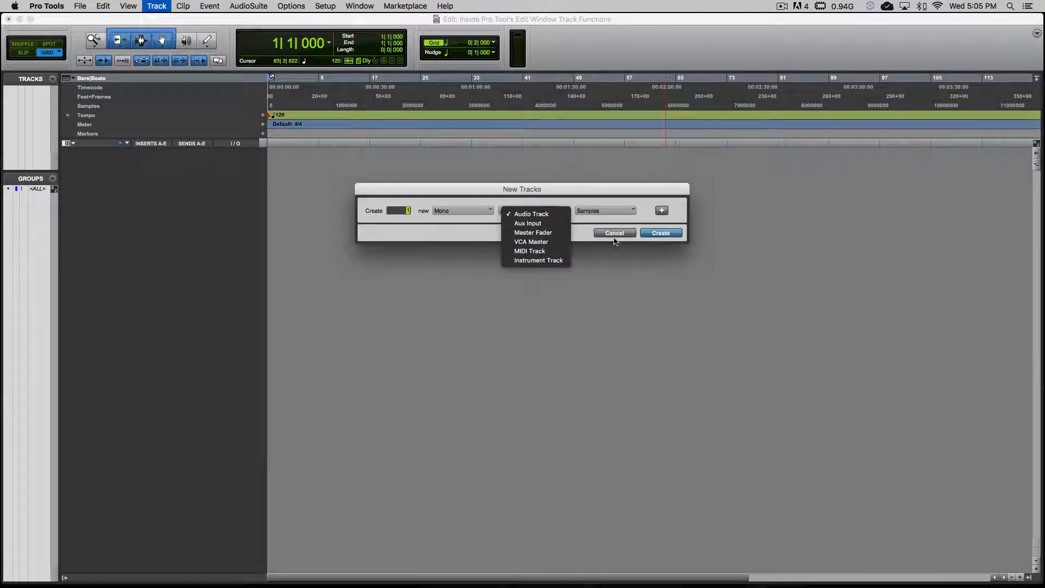
click(583, 224)
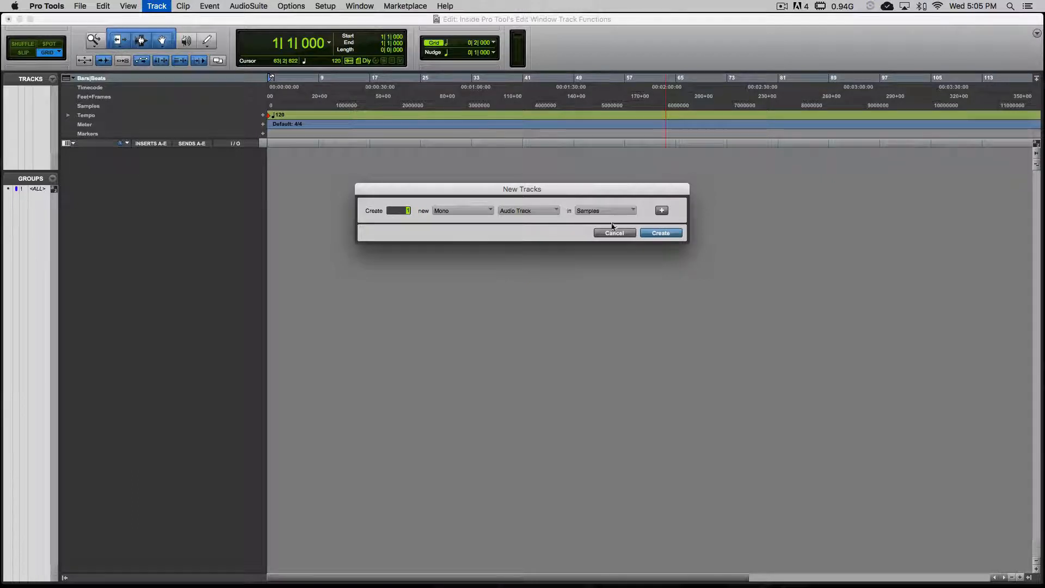
click(662, 211)
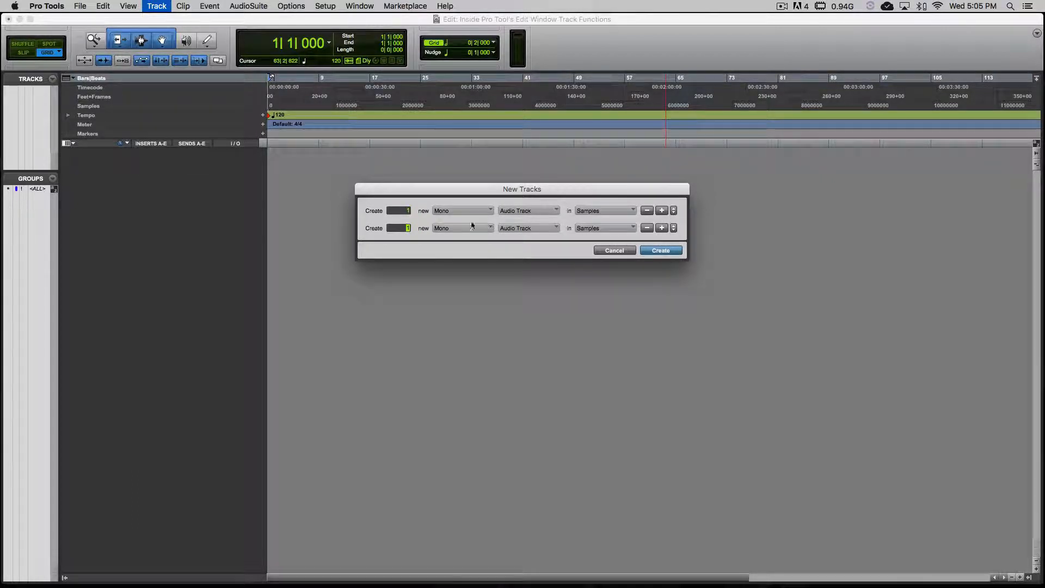
click(457, 241)
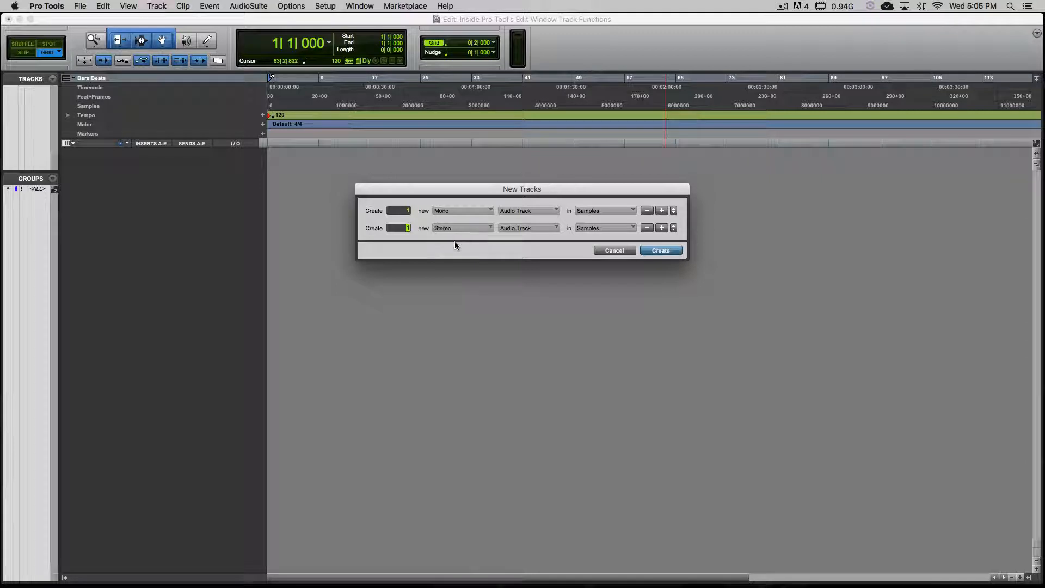
click(662, 228)
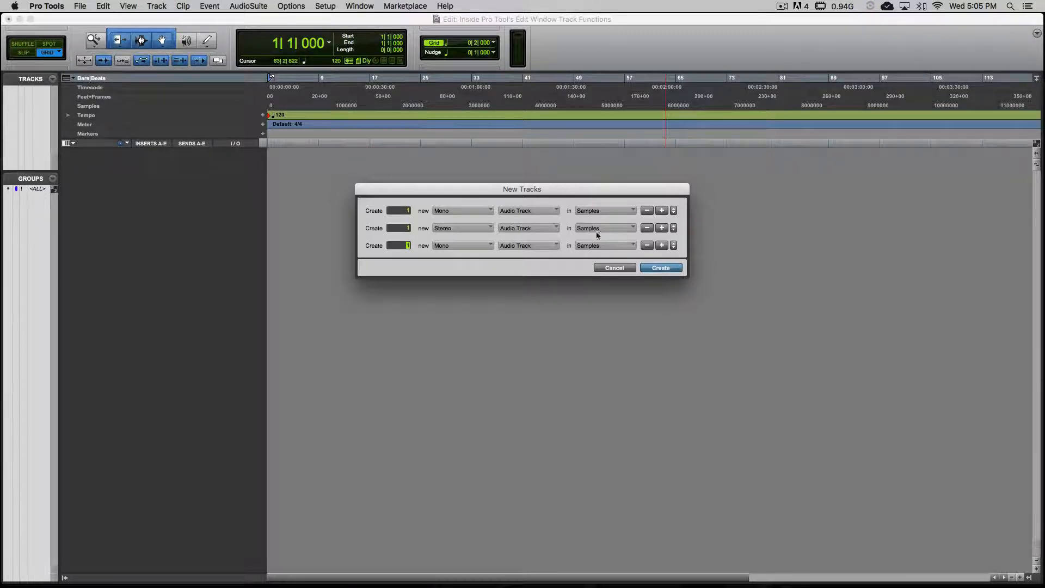
click(503, 246)
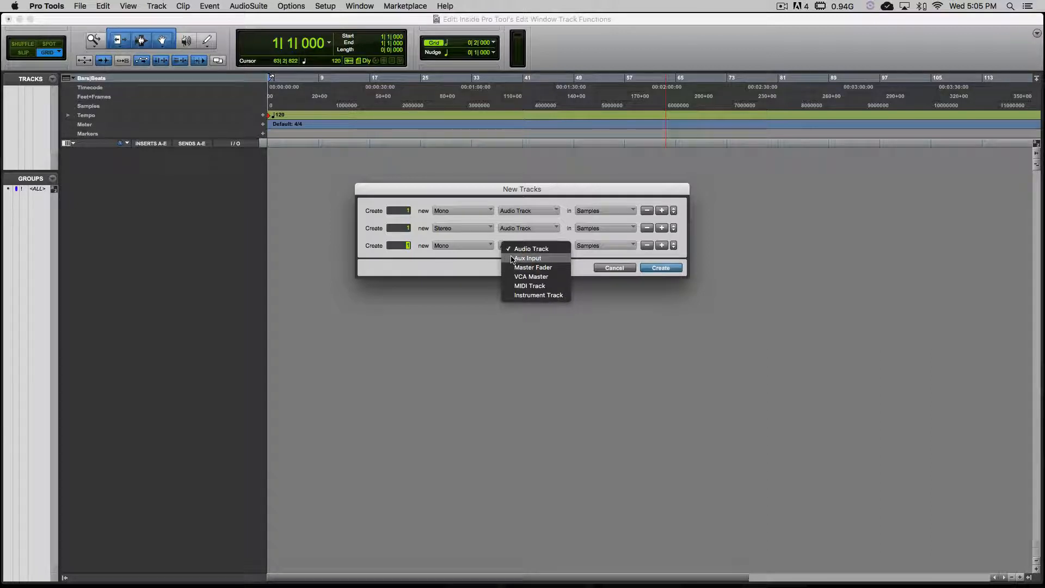
click(522, 258)
click(444, 243)
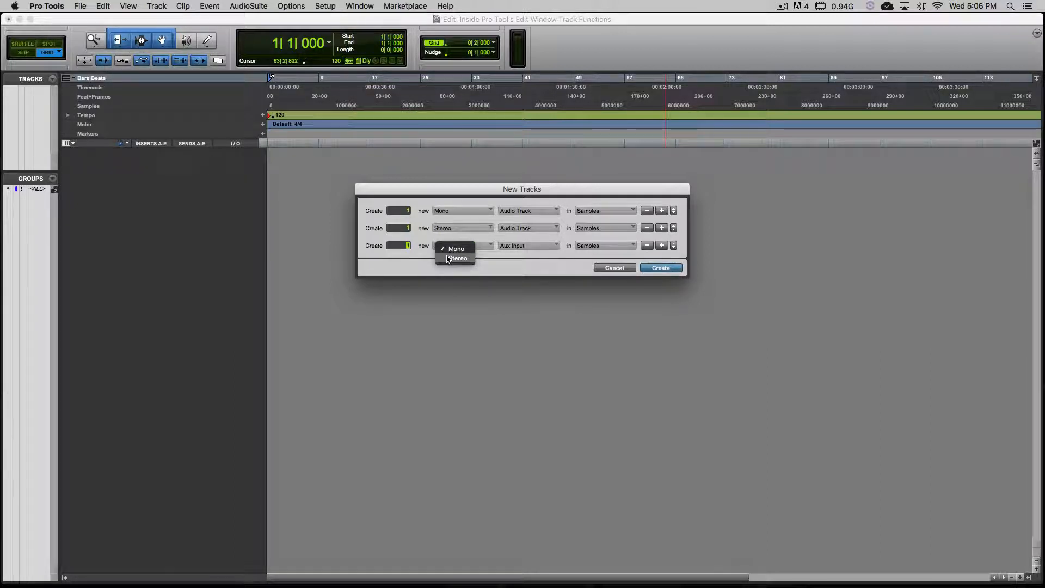
click(448, 258)
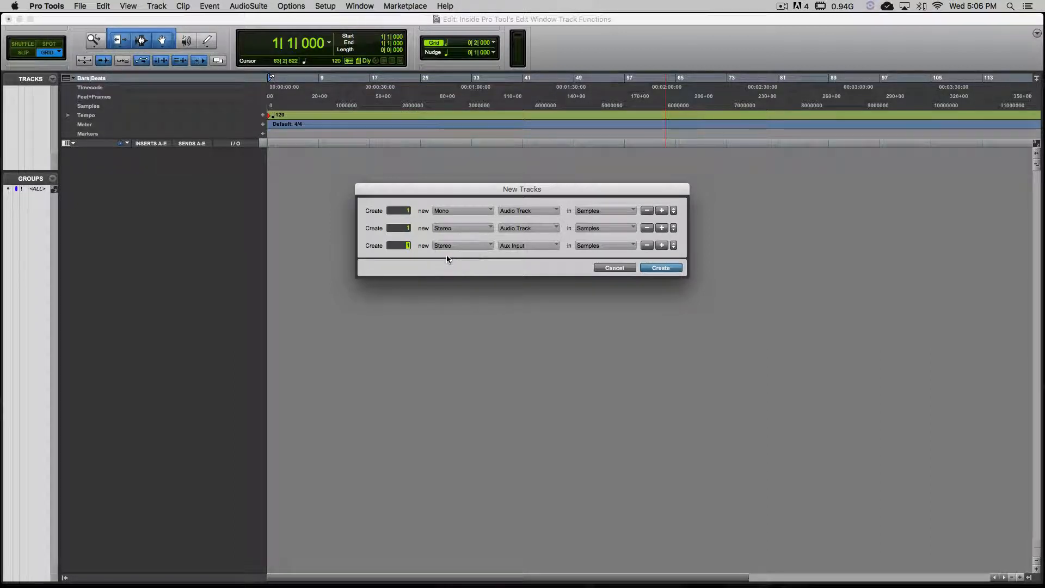
click(647, 246)
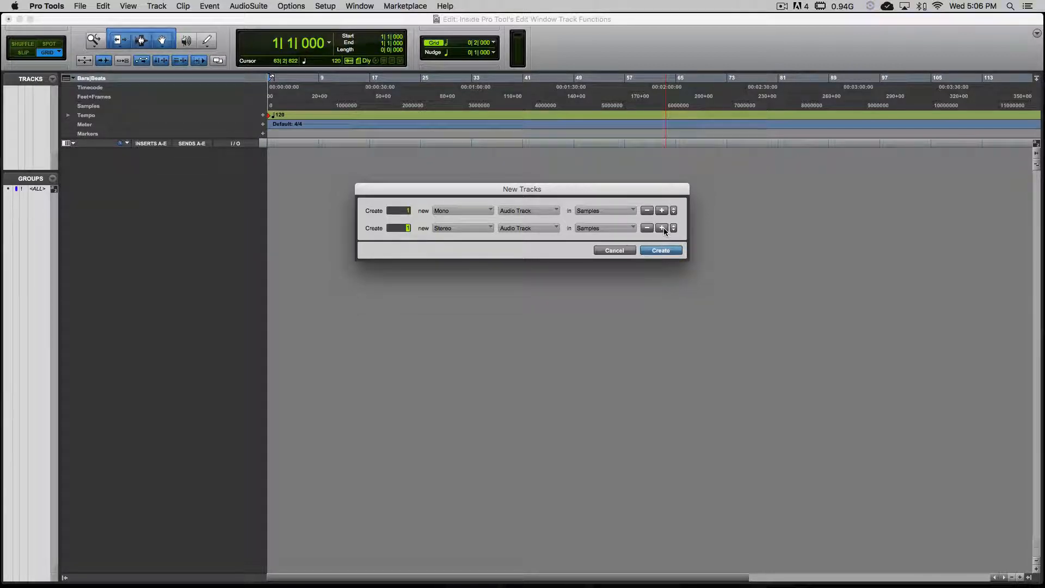
Add one stereo Aux Input as the third entry of the new-tracks batch.
click(662, 228)
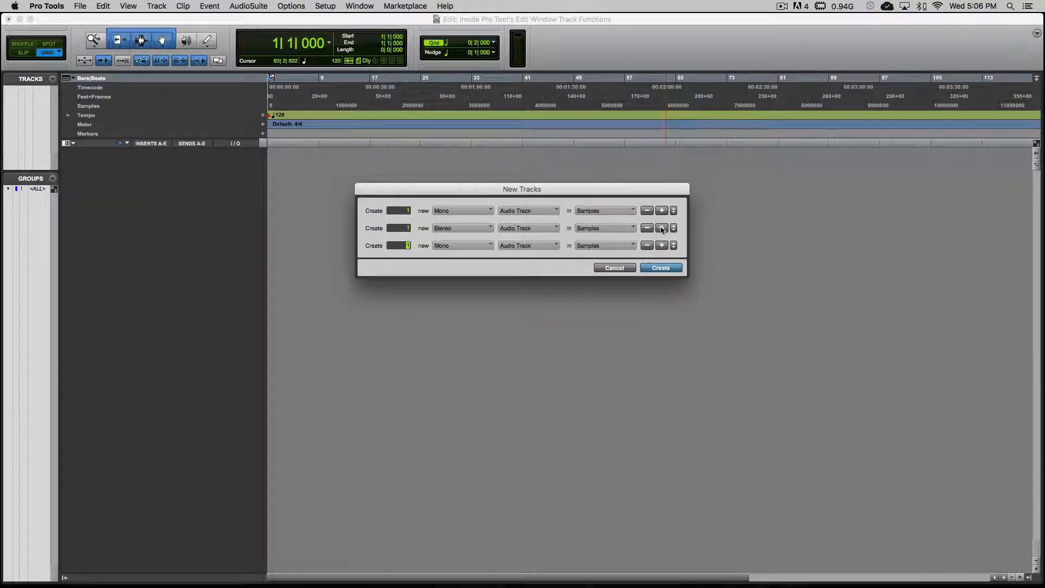
click(448, 245)
click(457, 255)
click(520, 250)
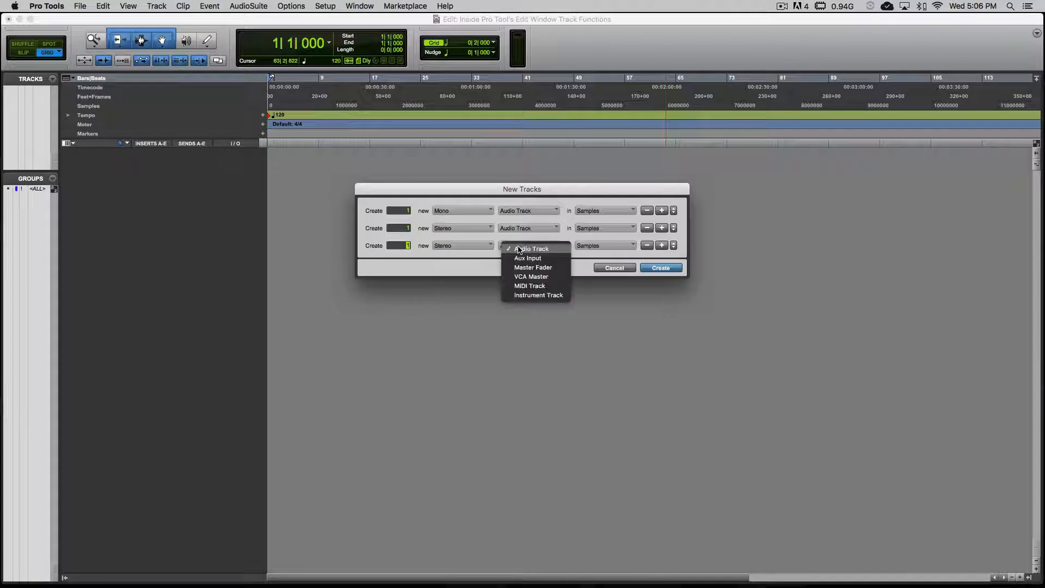
click(518, 258)
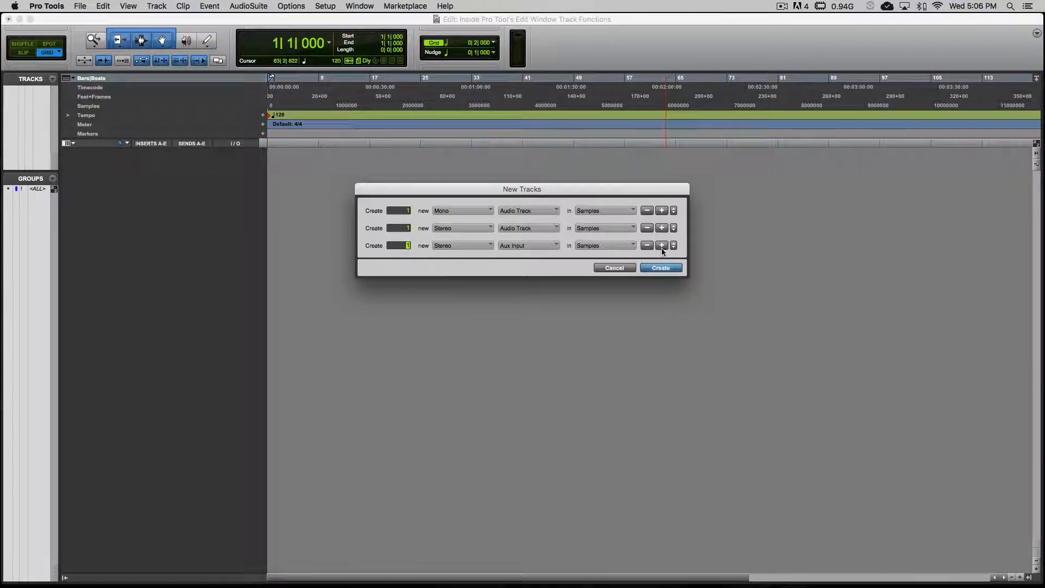
Add one MIDI track and one stereo Instrument track to the new-tracks batch.
click(661, 246)
click(501, 264)
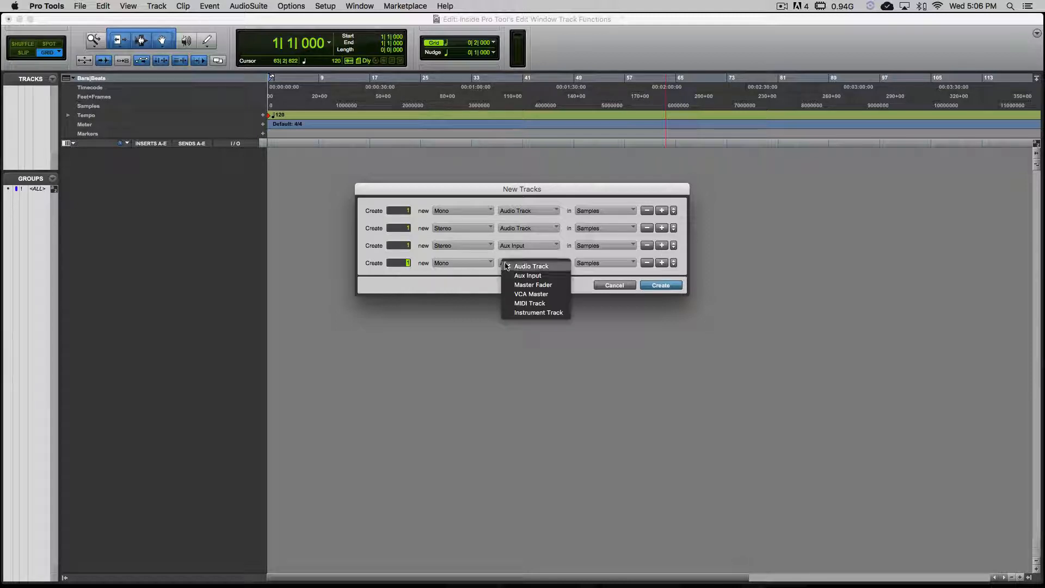
click(507, 303)
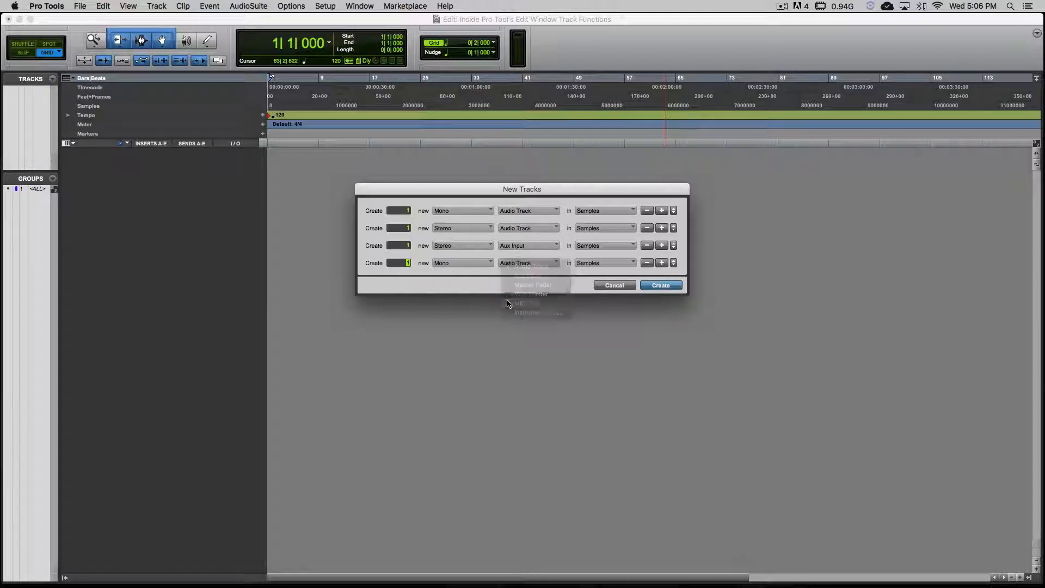
click(661, 262)
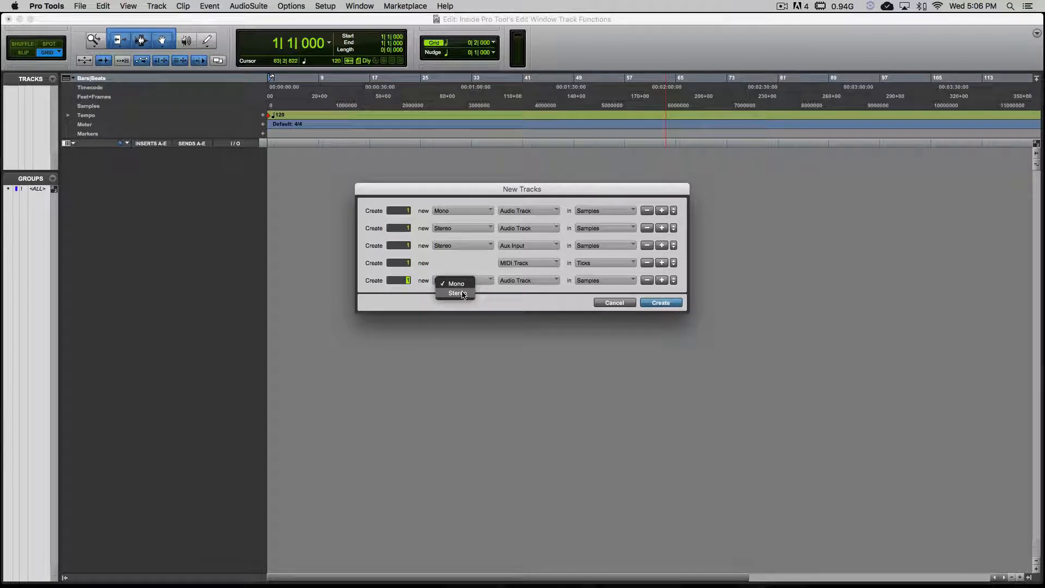
click(457, 293)
click(517, 281)
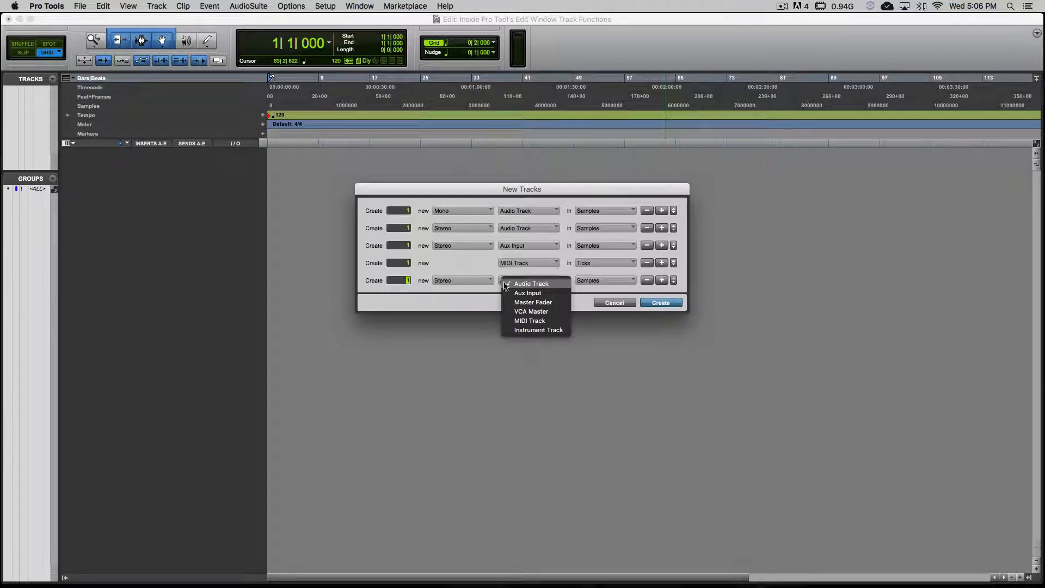
click(516, 330)
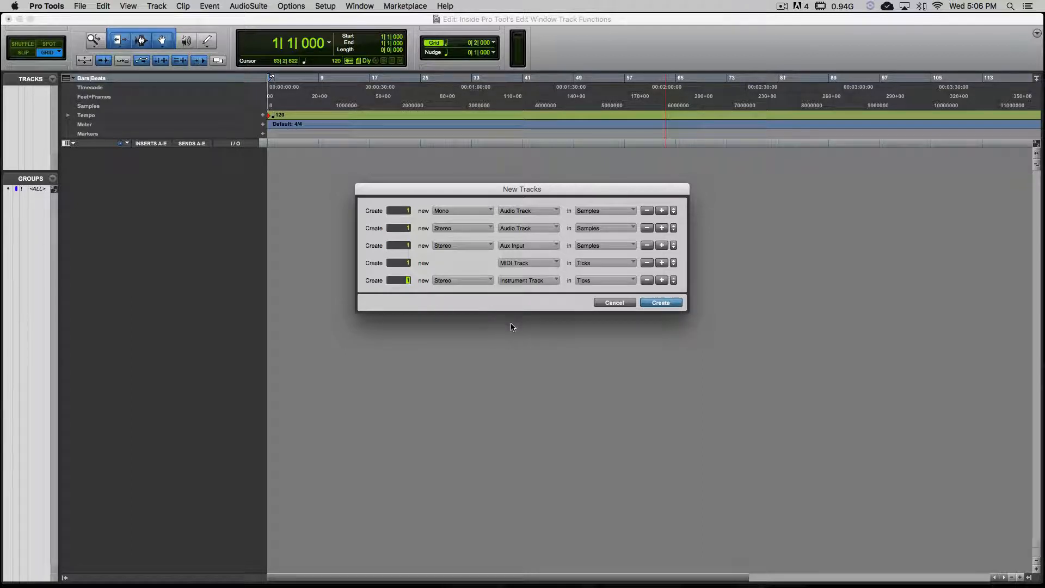
Add one stereo Master Fader to the batch and create all the listed tracks.
click(661, 280)
click(469, 296)
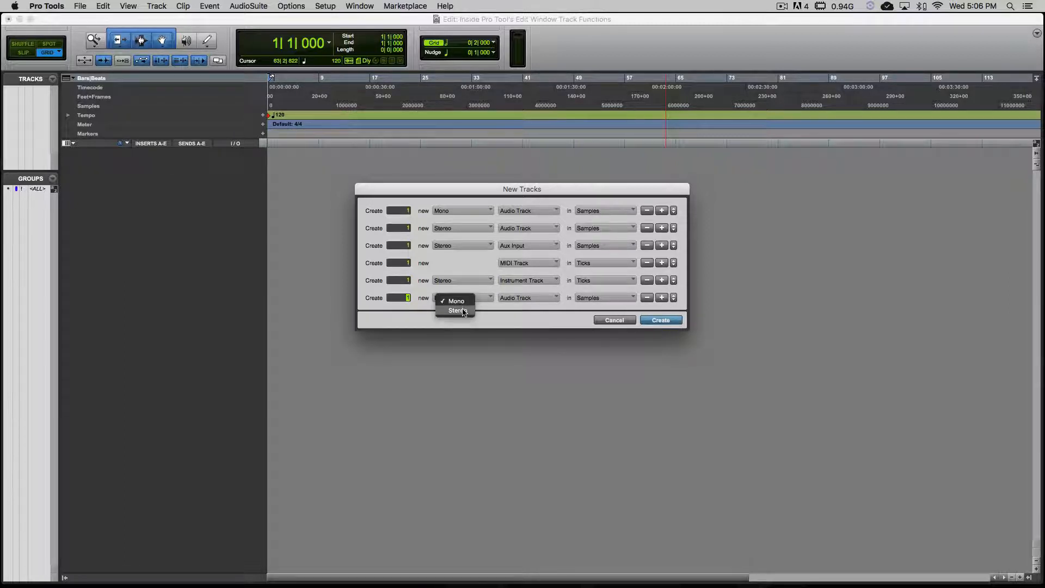
click(463, 311)
click(525, 298)
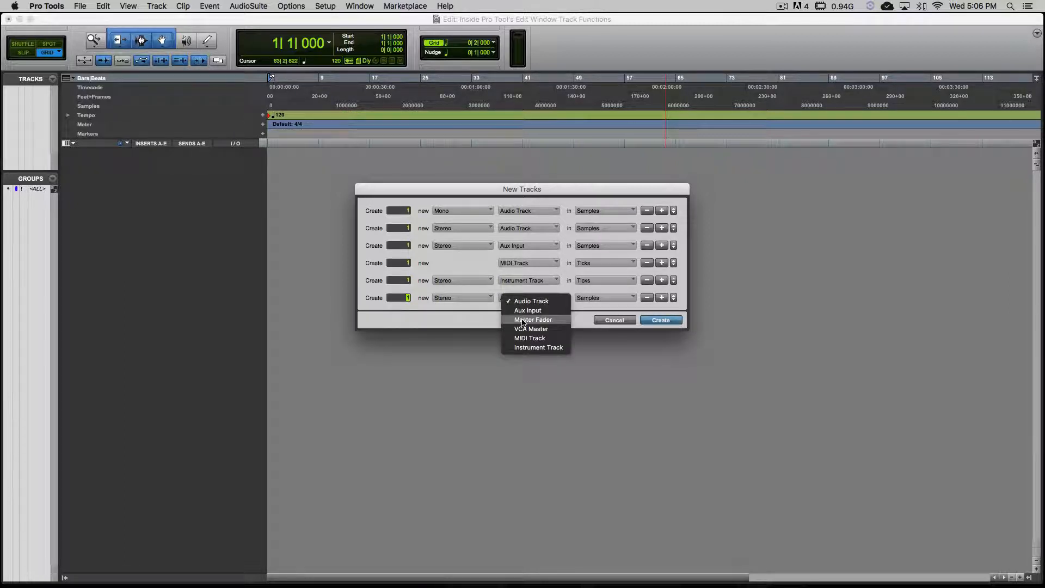
click(522, 321)
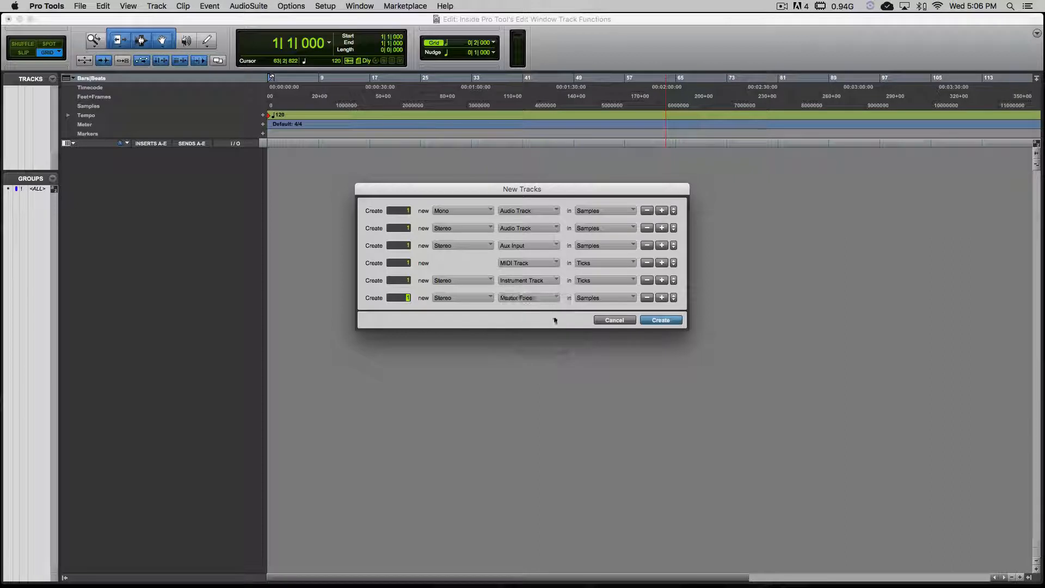
click(660, 321)
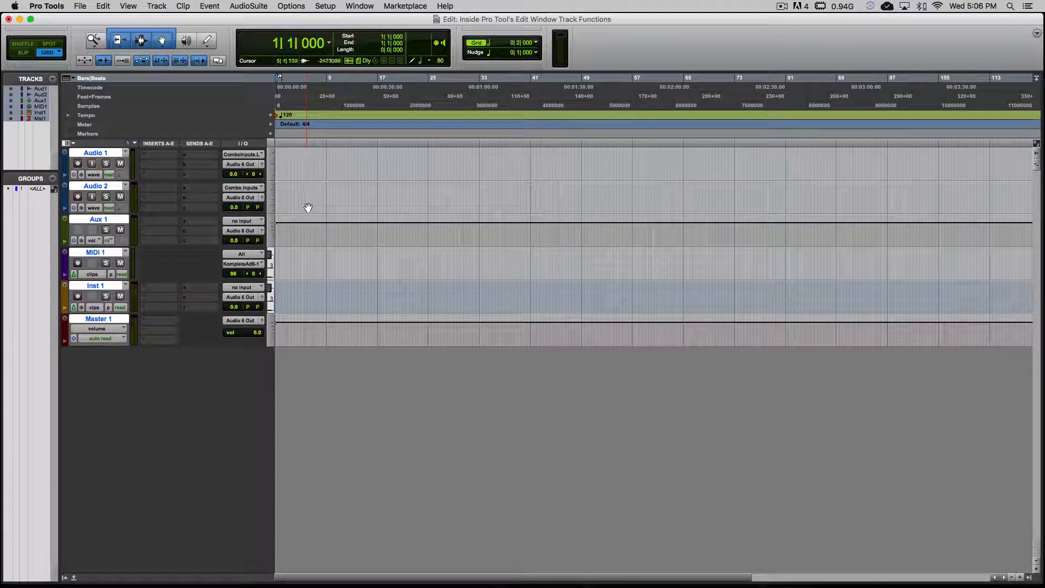
click(143, 159)
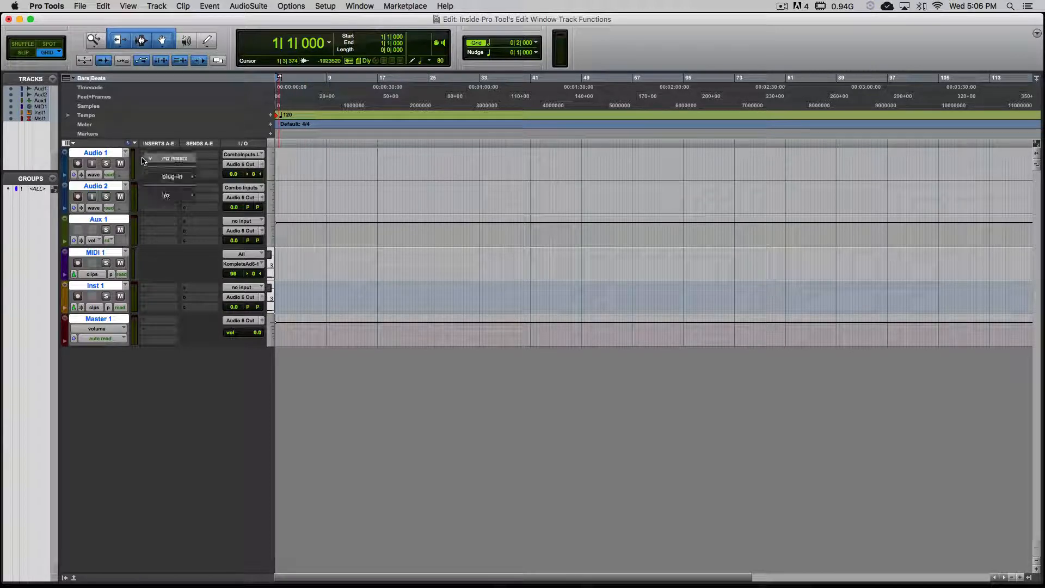
click(294, 160)
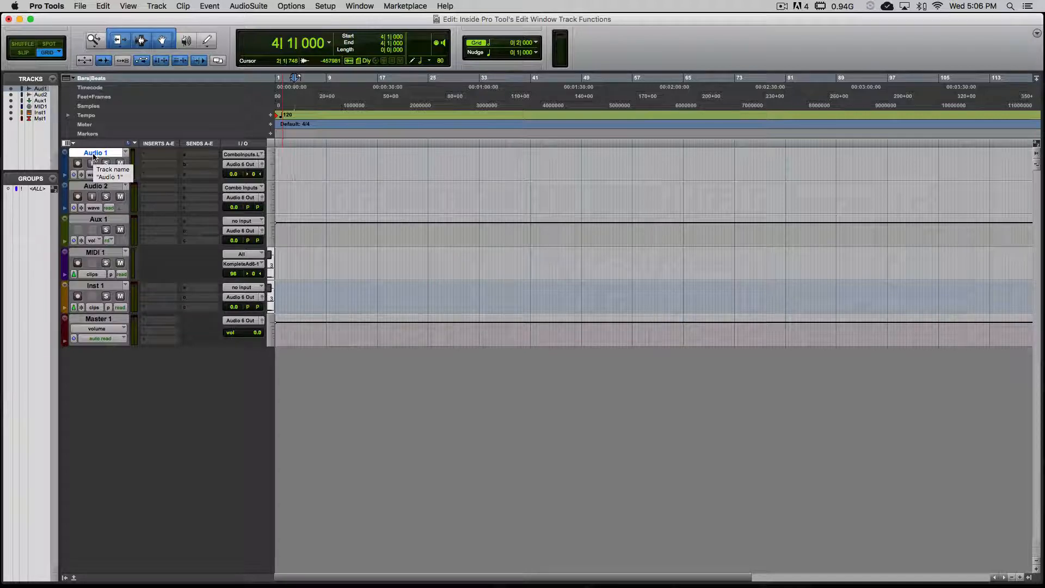
Rename Audio 1 "First Track" with the comment "By double clicking on track names, users can name and comment on their tracks.".
double_click(94, 156)
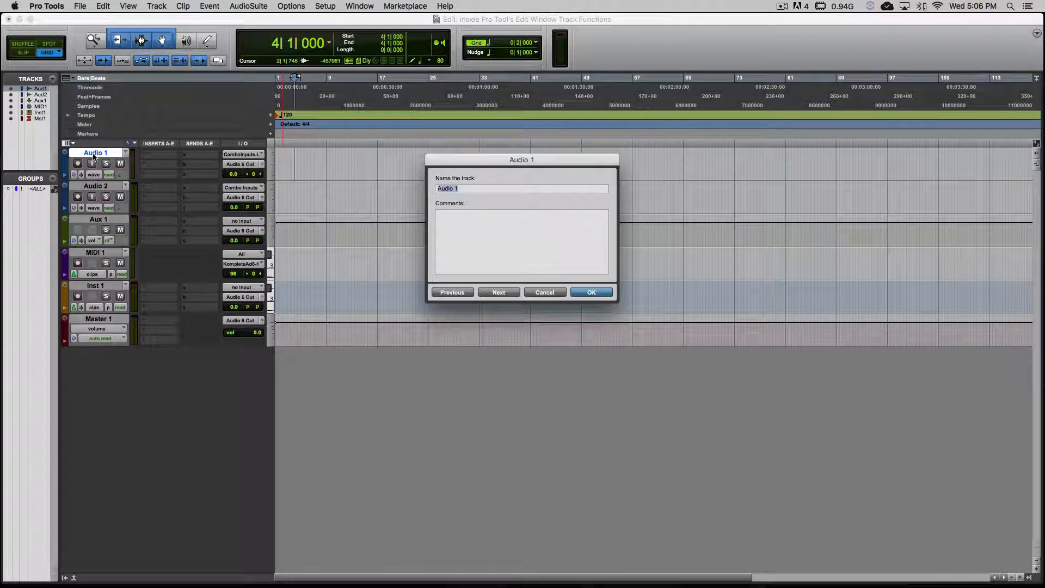
text(First Track)
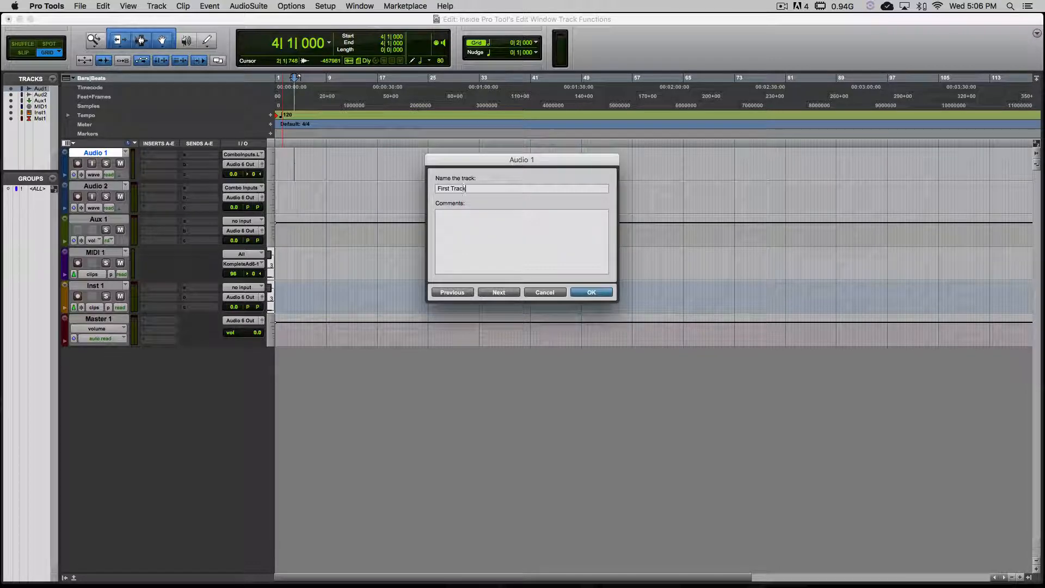
key(Tab)
text(By double clicking )
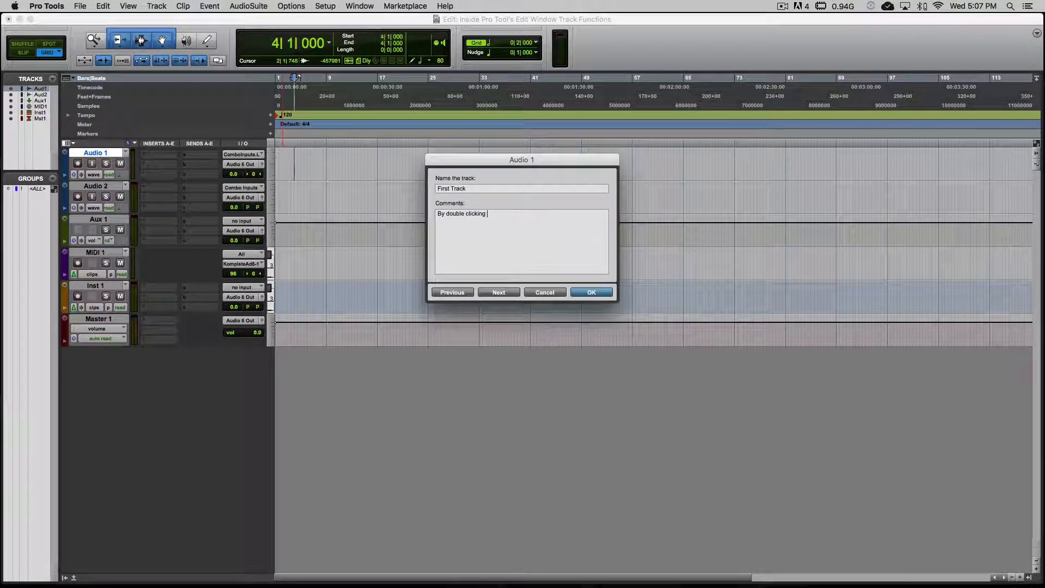
text(on track names, )
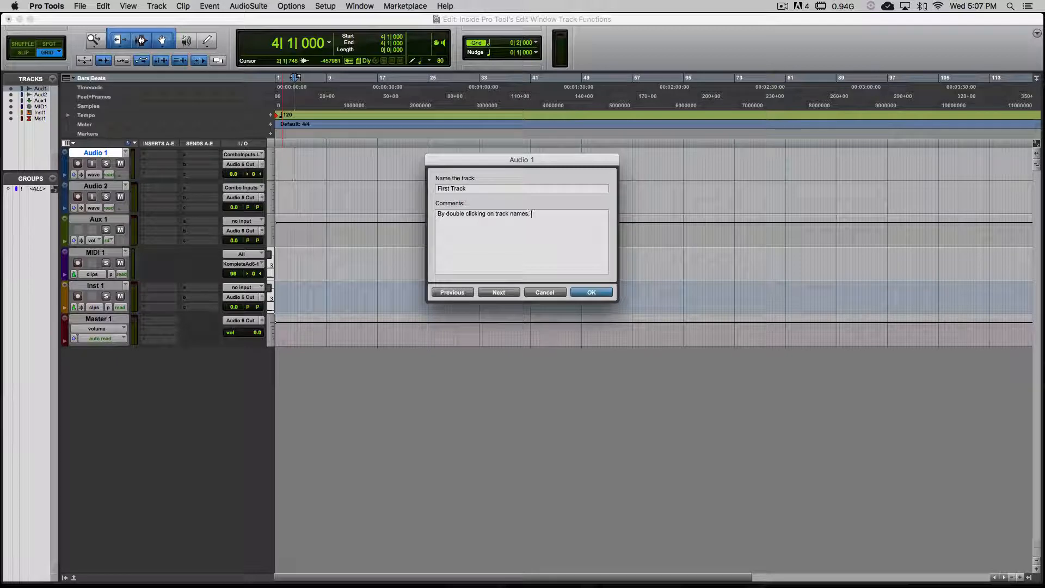
text(users can name and comment on their tracks.)
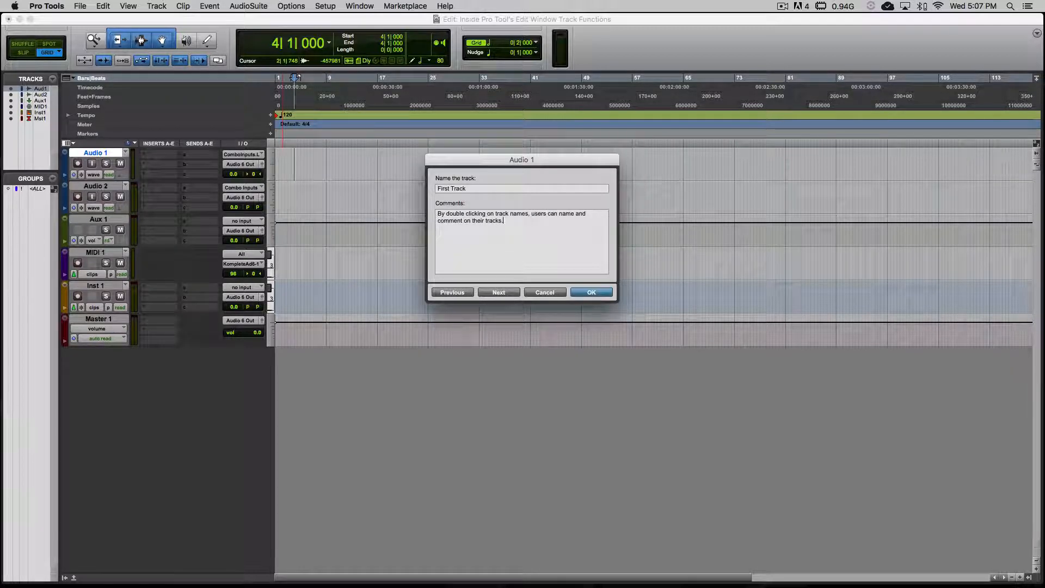
Rename the Audio 2 track "Track 2".
key(super+Right)
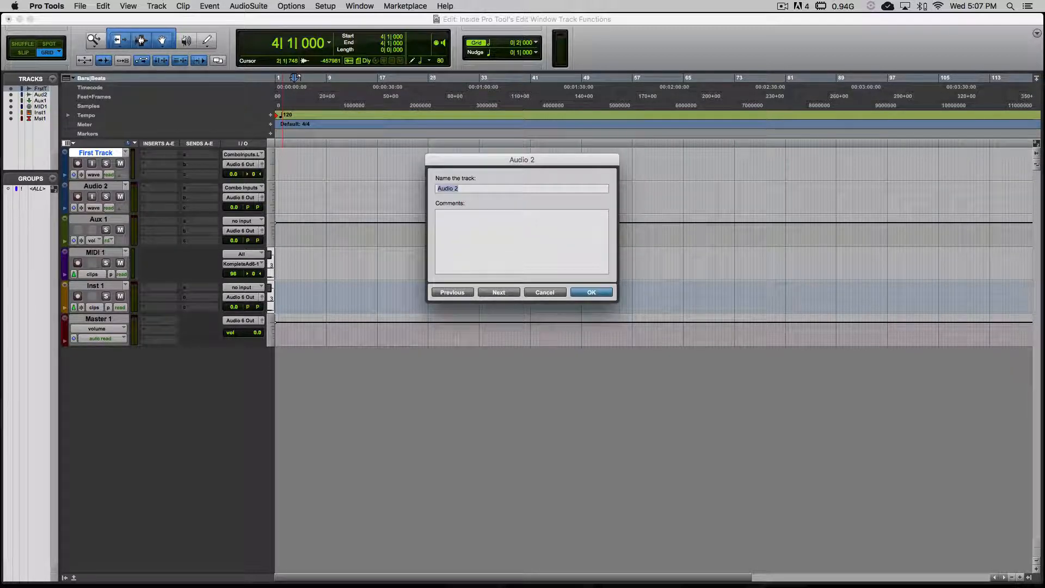
text(Track 2)
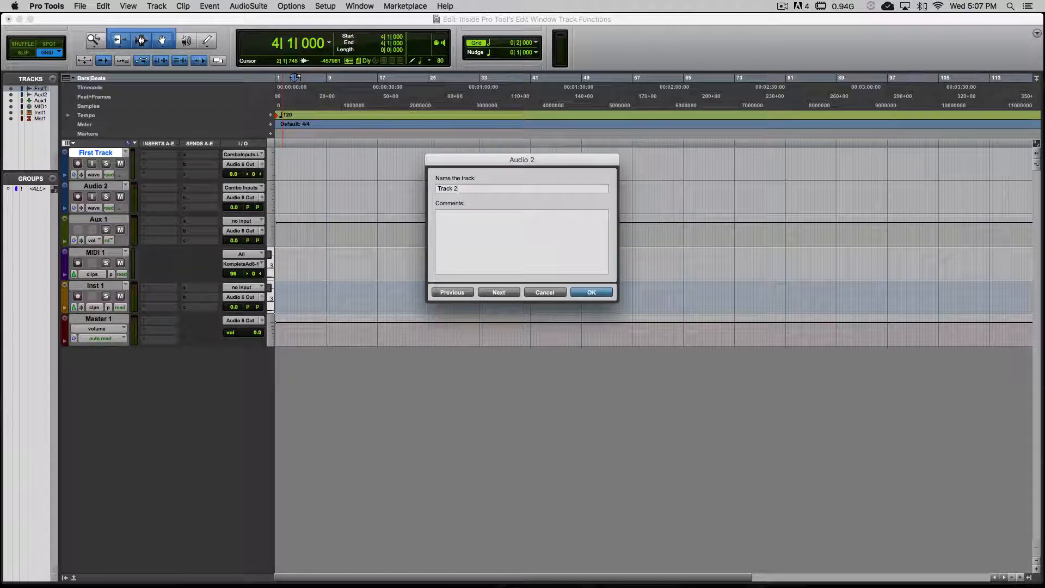
key(Tab)
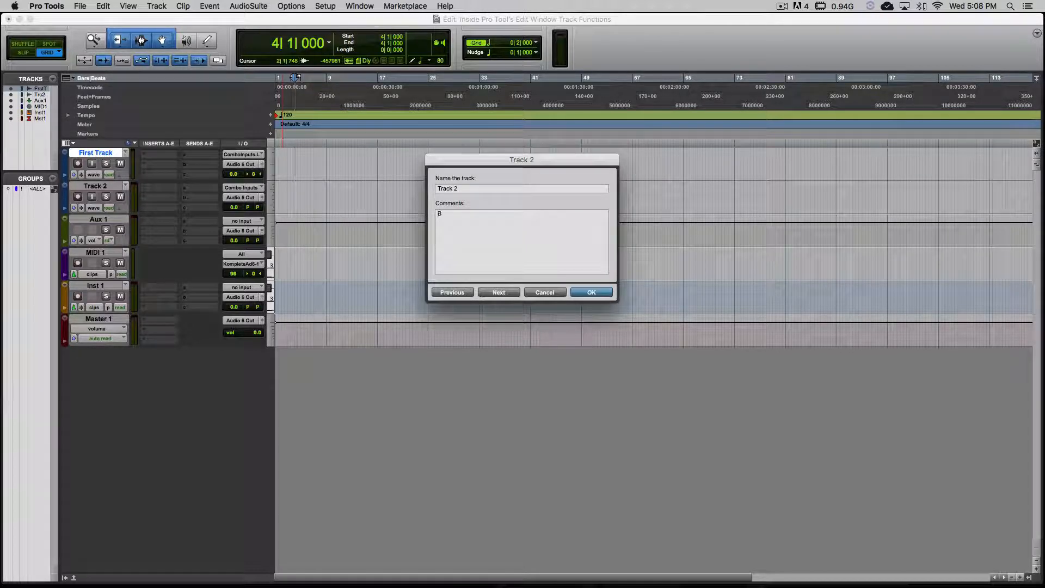
Comment Track 2 with "By pressing the command key + the left or right arrow keys, users can toggle between tracks withought using their mouse.".
text(By pressing the command k)
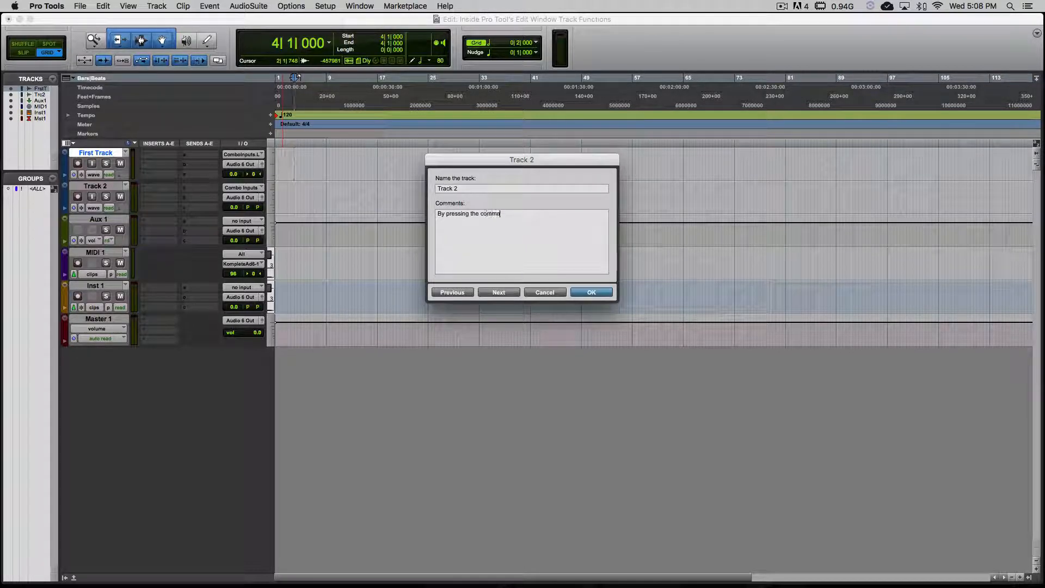
text(ey +)
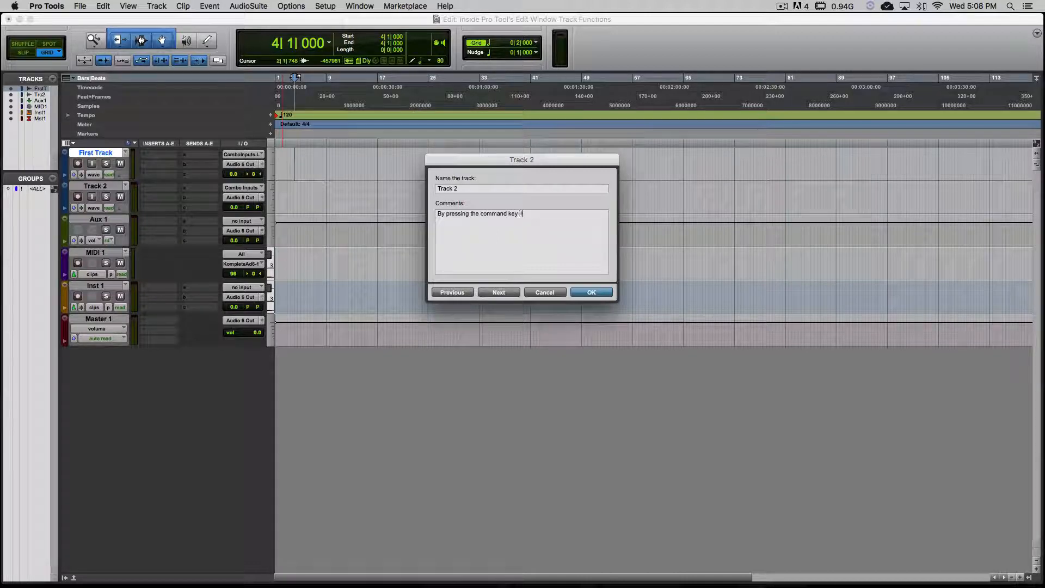
text( Ne left)
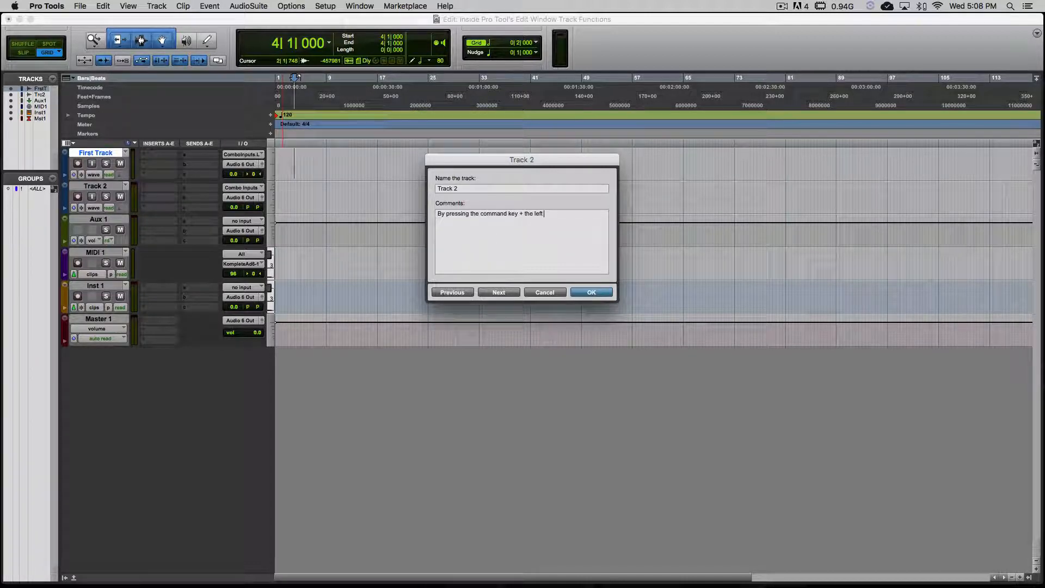
text( or right arro)
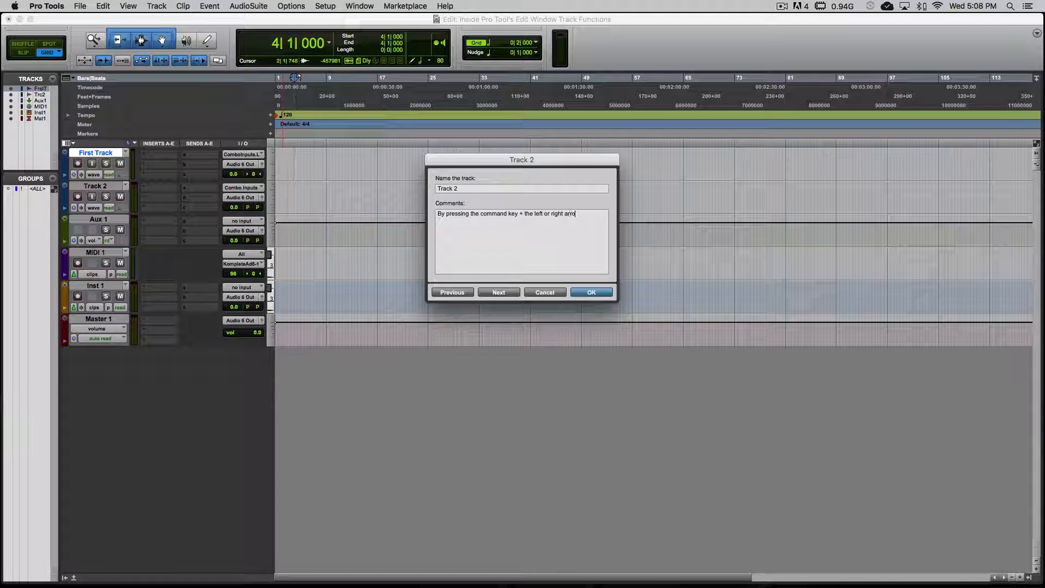
text(w keys.)
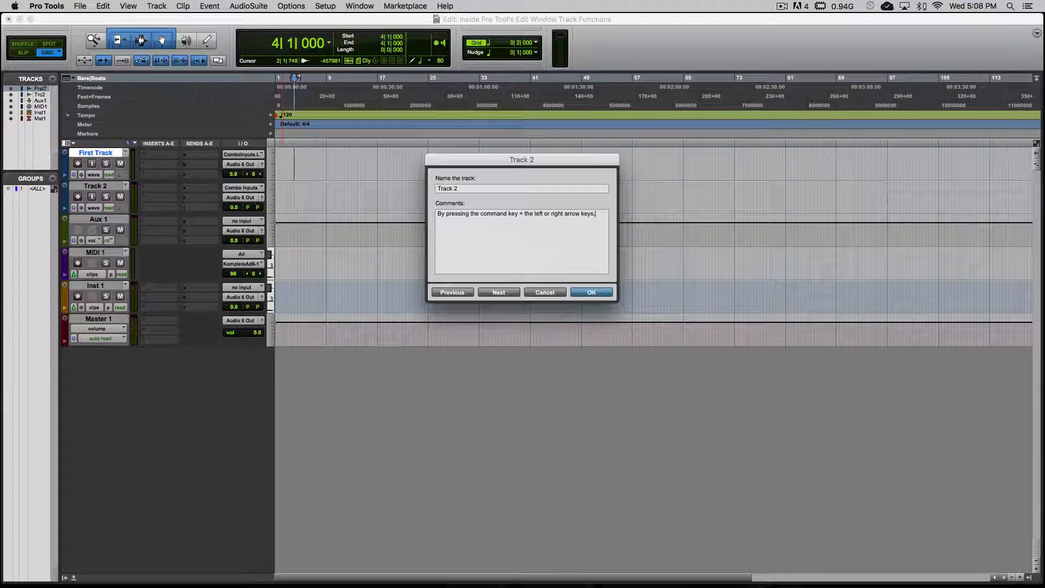
key(BackSpace)
text(, users can toggl)
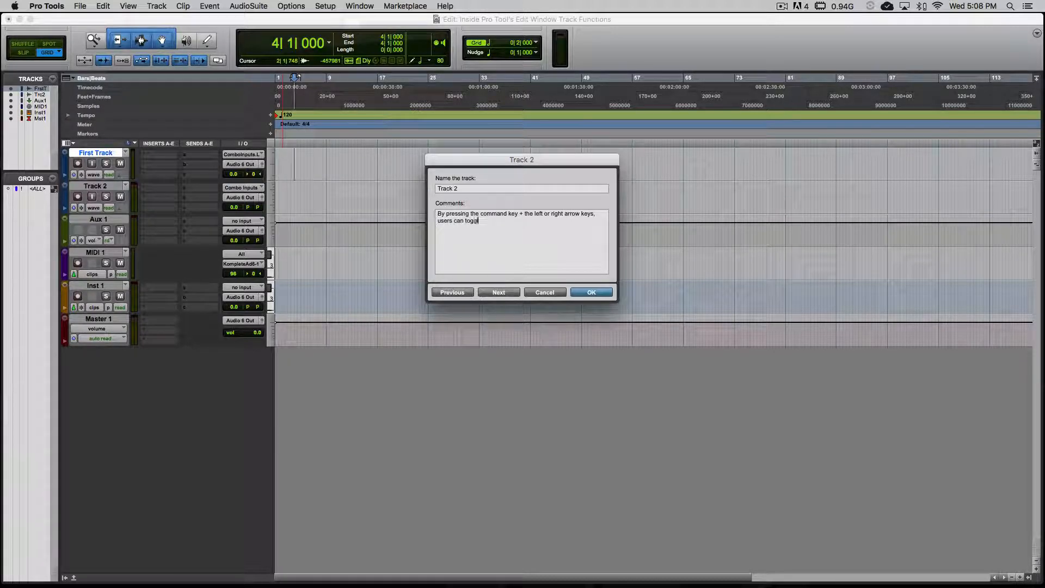
text(e between track)
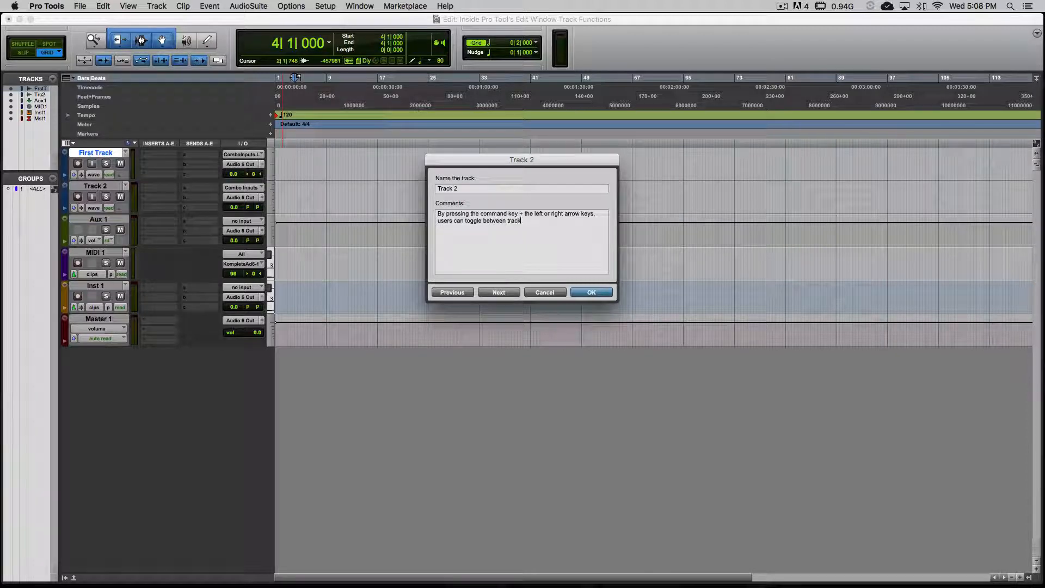
text(s withought using their mouse.)
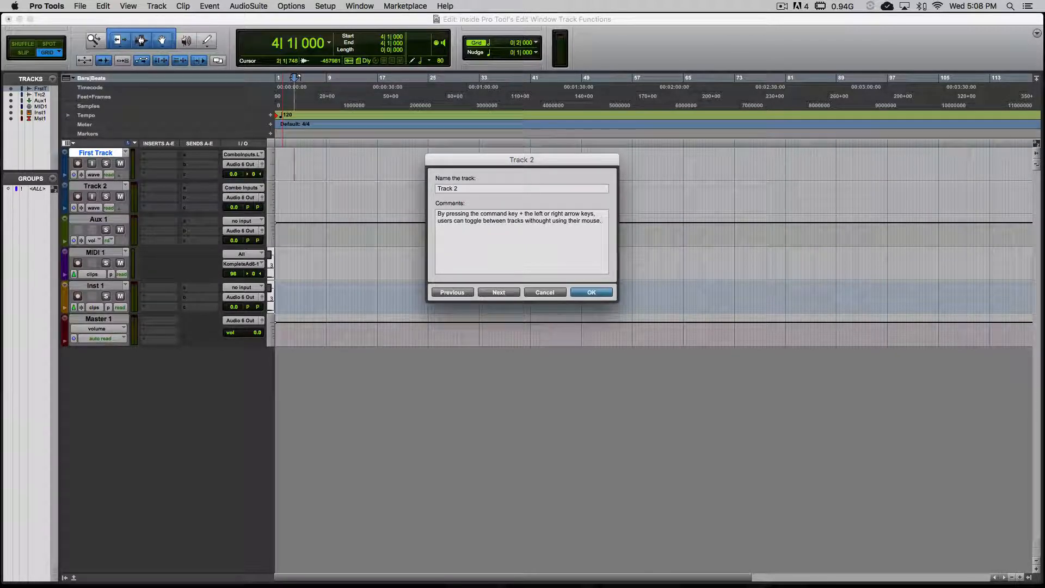
key(Return)
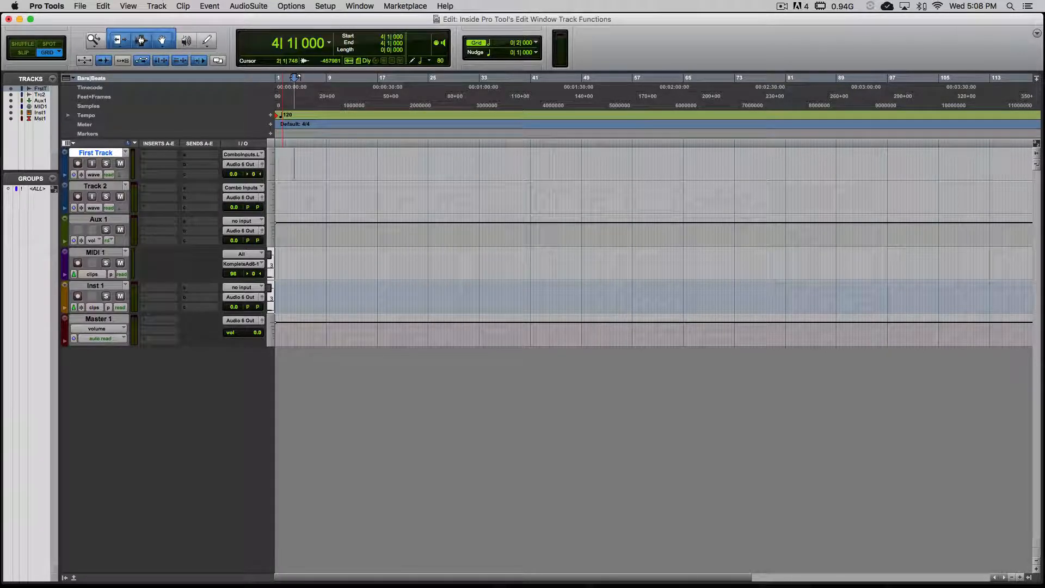
Try record enable, input monitoring, solo and mute on First Track, switching each one back off.
click(78, 164)
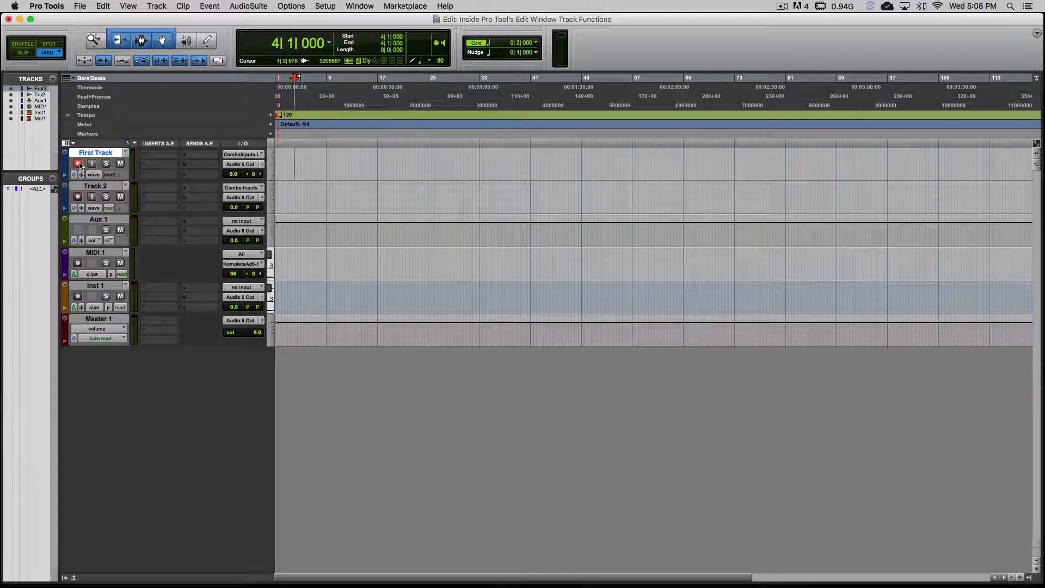
click(91, 163)
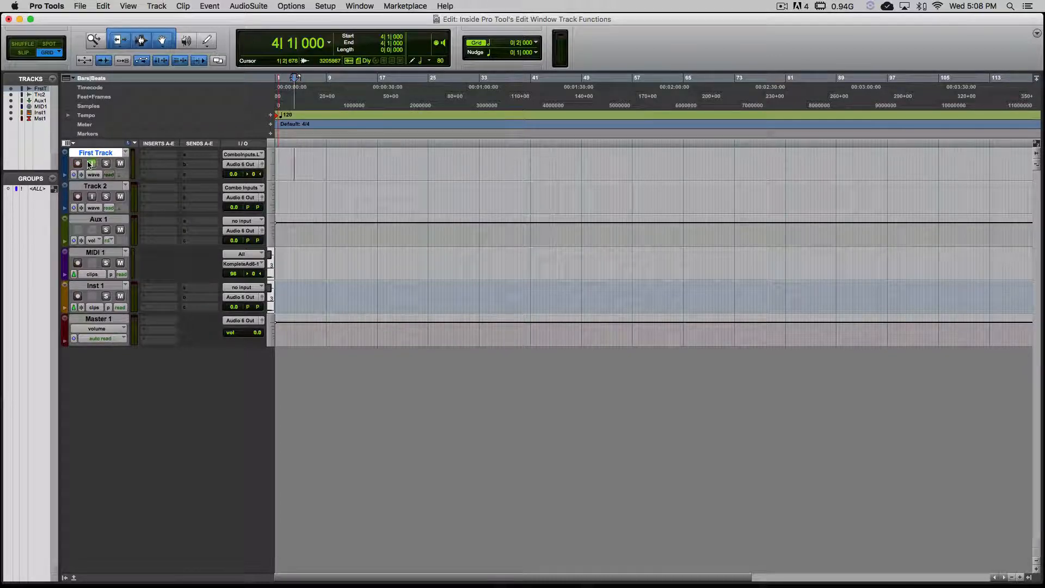
click(91, 163)
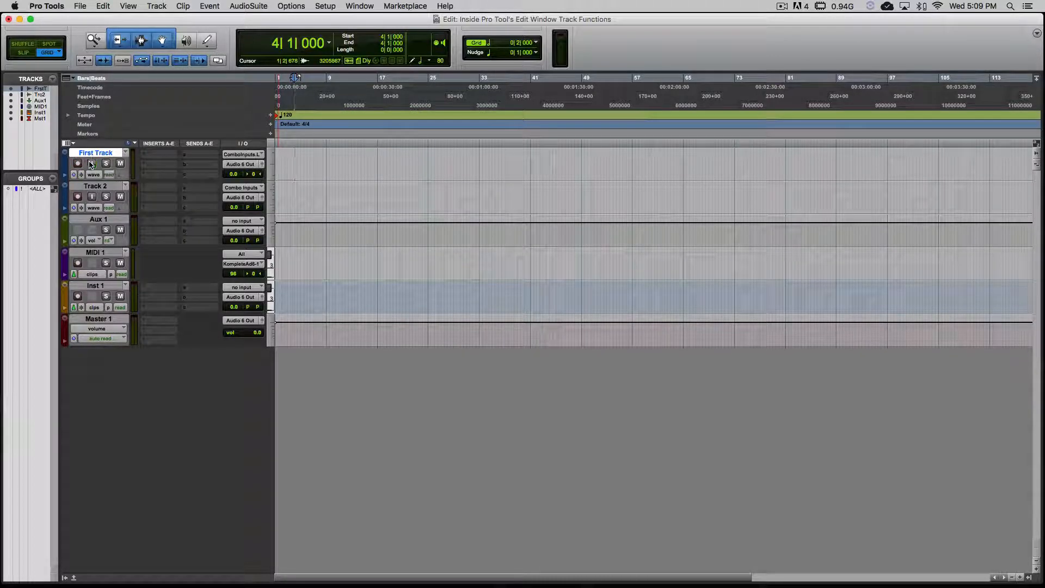
click(106, 163)
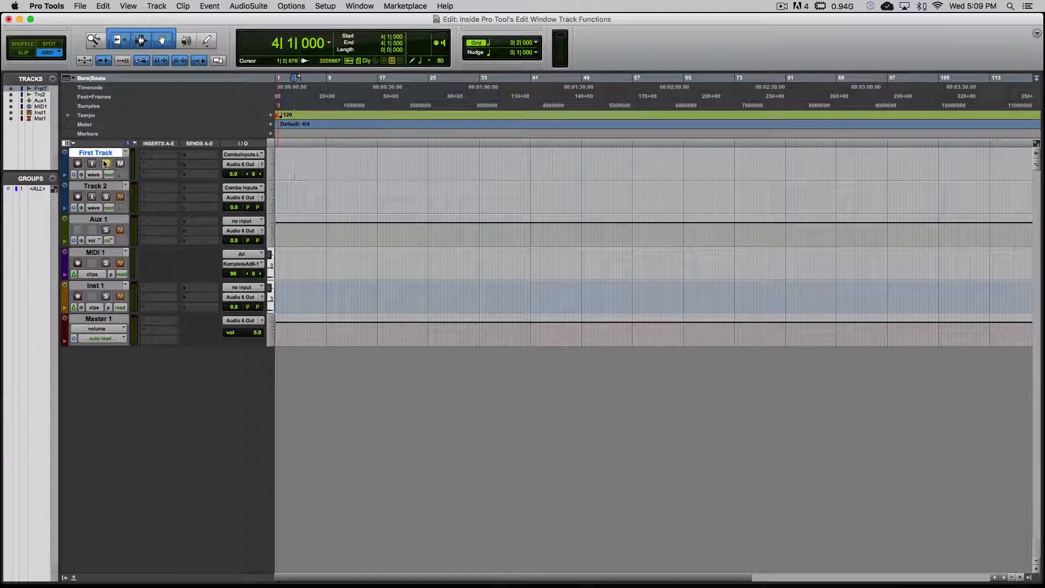
click(106, 163)
click(120, 164)
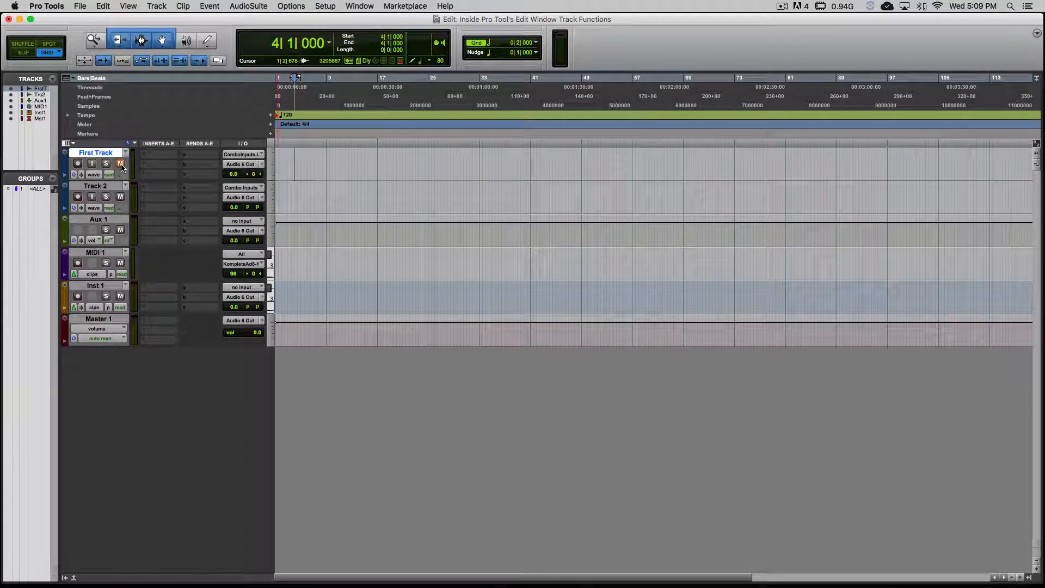
Examine First Track's view and automation mode options, keeping waveform view and read automation.
click(94, 175)
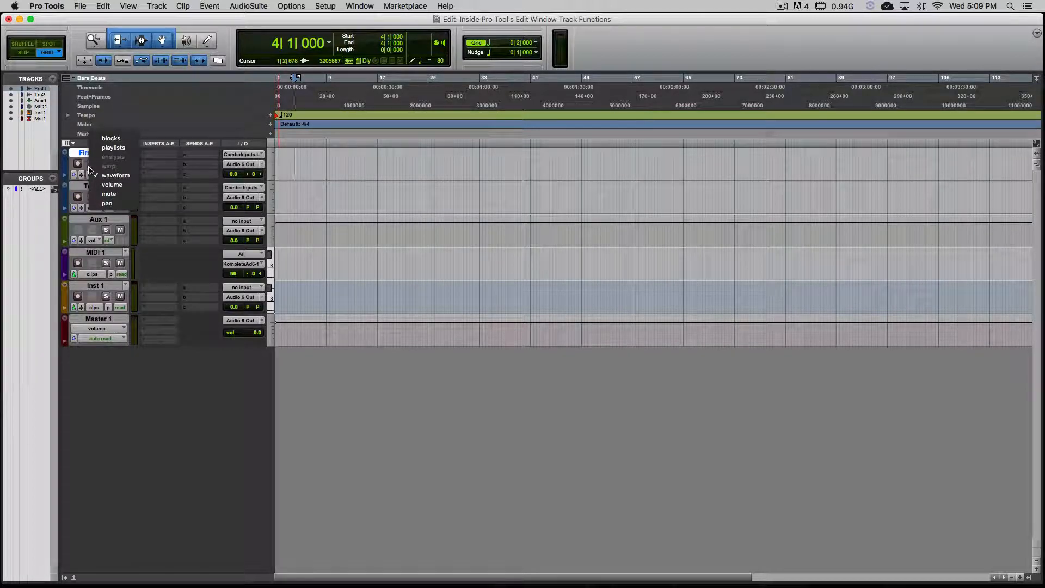
click(70, 171)
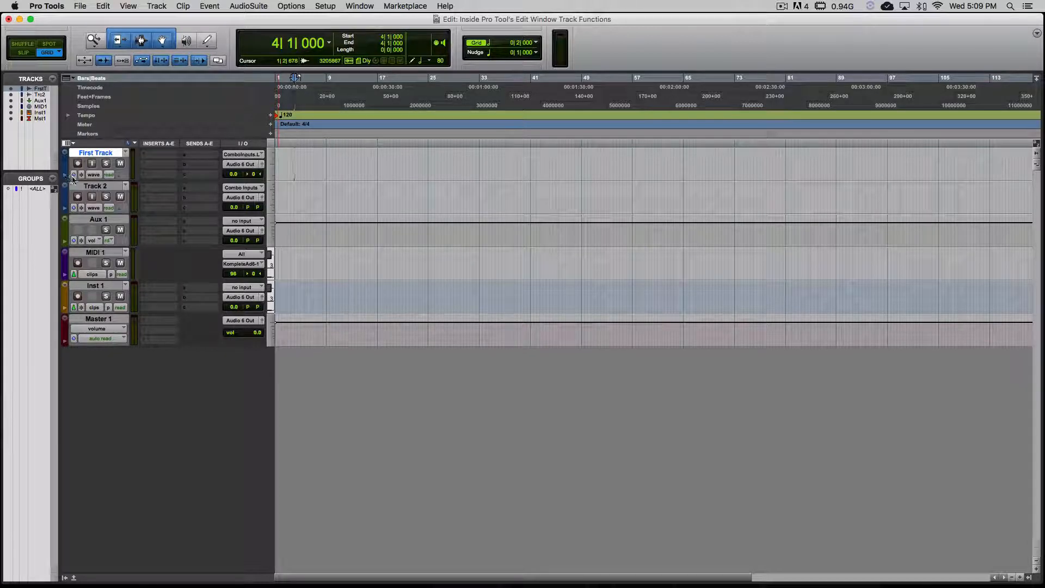
click(109, 174)
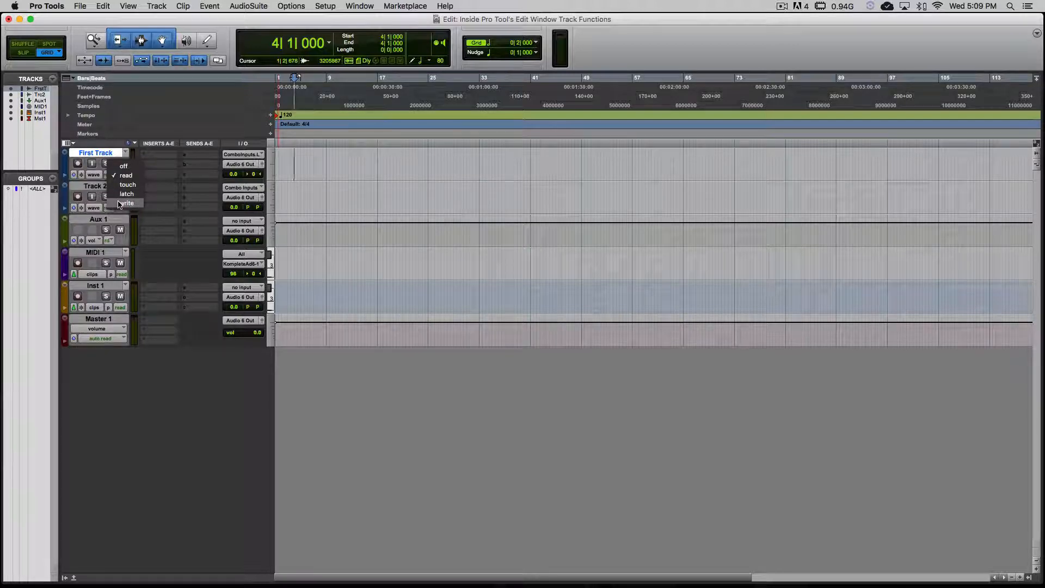
click(120, 176)
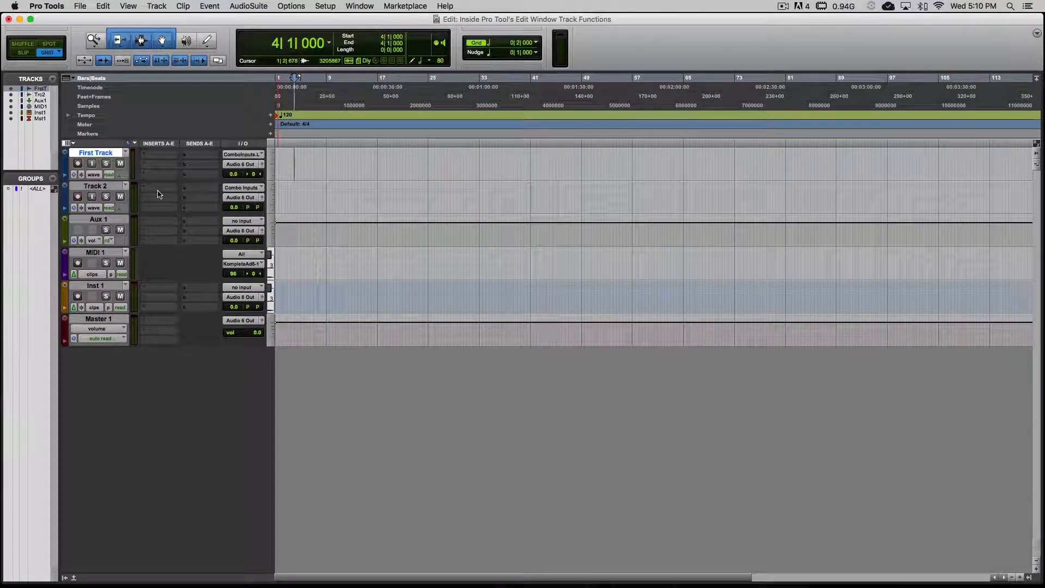
Examine the multichannel and multi-mono plug-in categories available for an insert on Track 2.
click(158, 195)
mouse_move(165, 210)
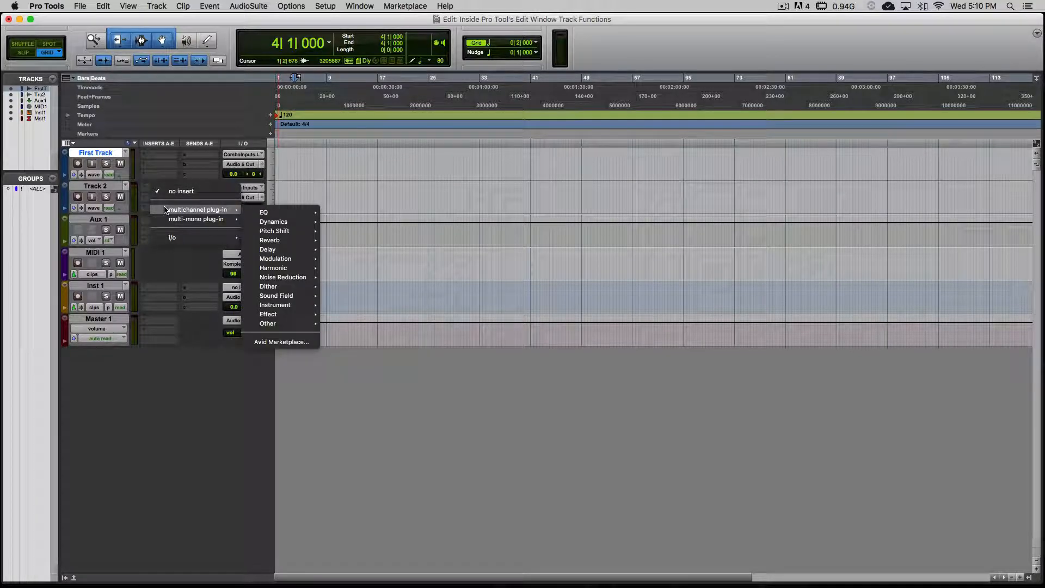
mouse_move(272, 212)
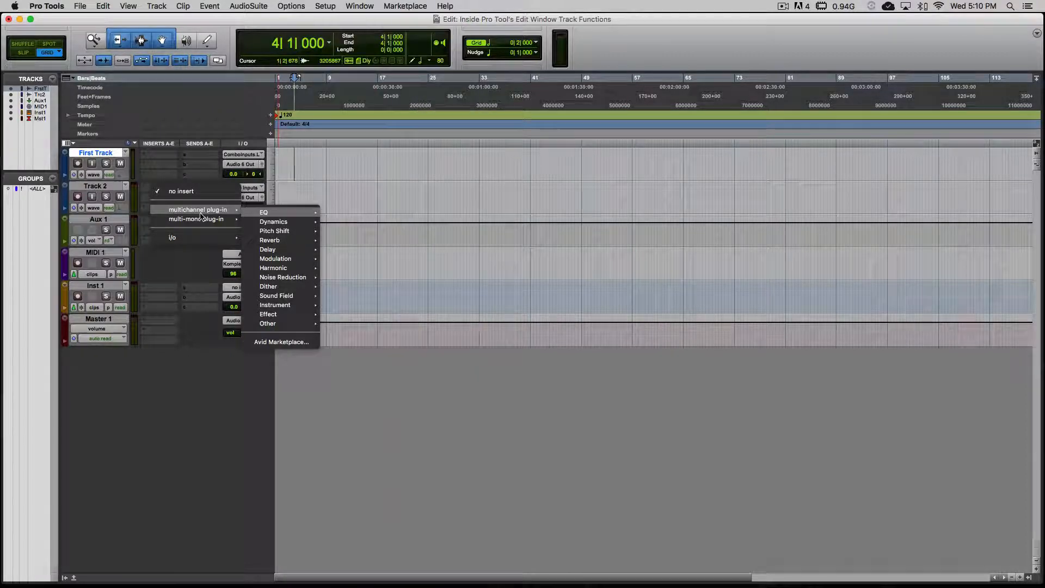
mouse_move(199, 220)
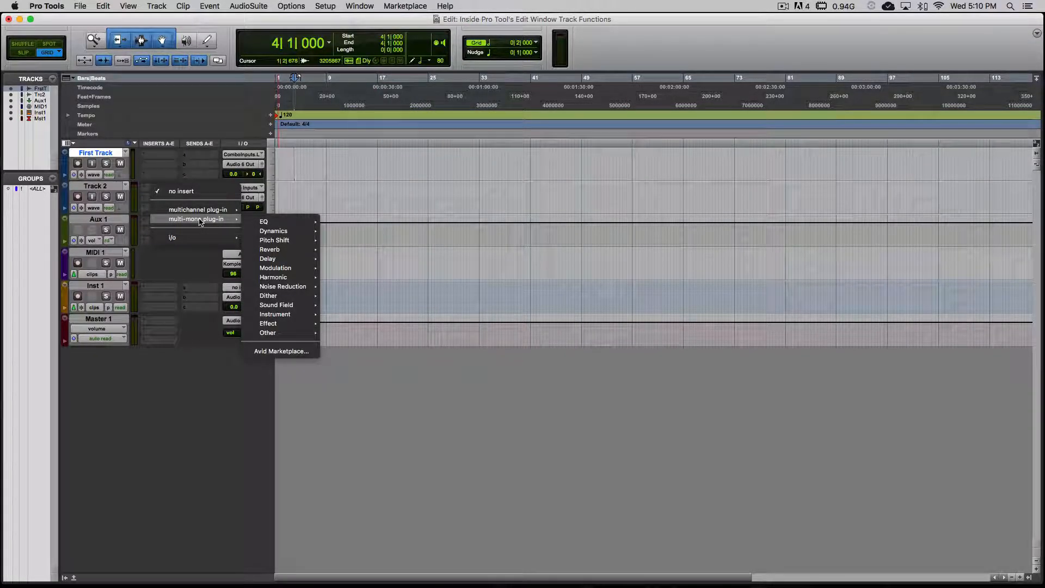
click(161, 161)
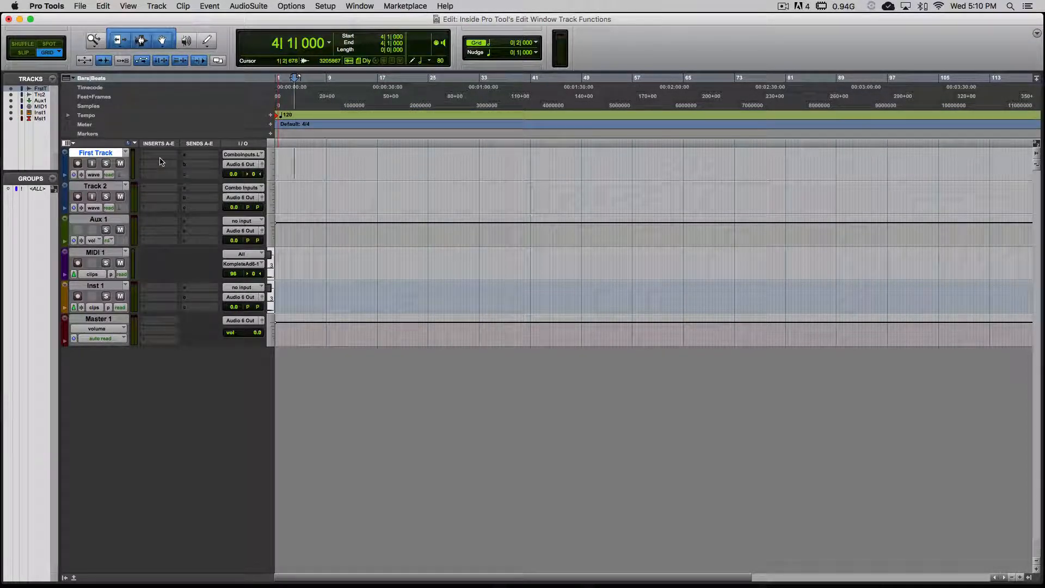
Insert the EQ plug-in Channel Strip (mono) on First Track and the multi-mono EQ3 7-Band on Track 2.
click(161, 161)
mouse_move(172, 181)
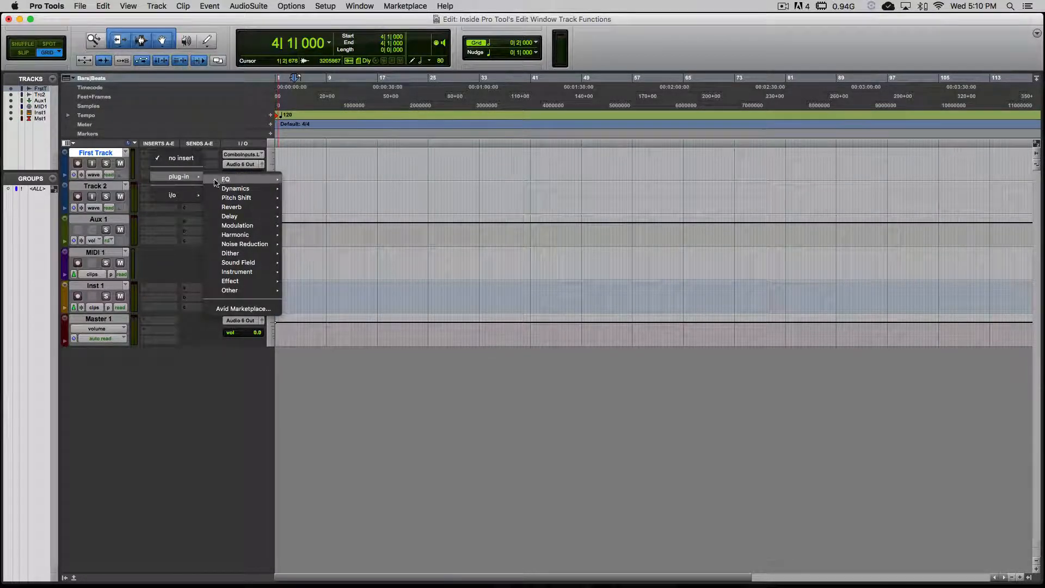
mouse_move(245, 179)
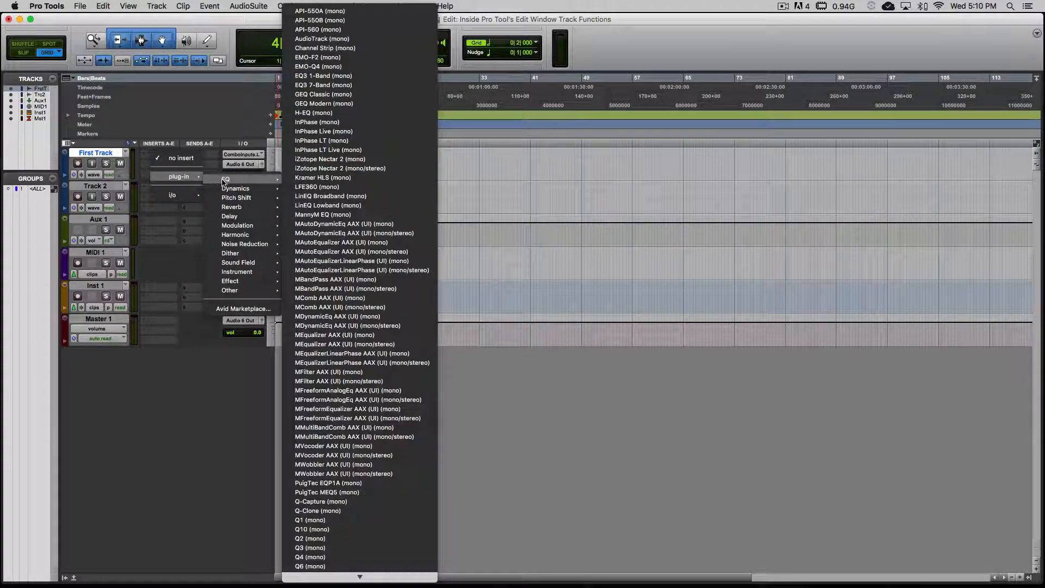
click(343, 49)
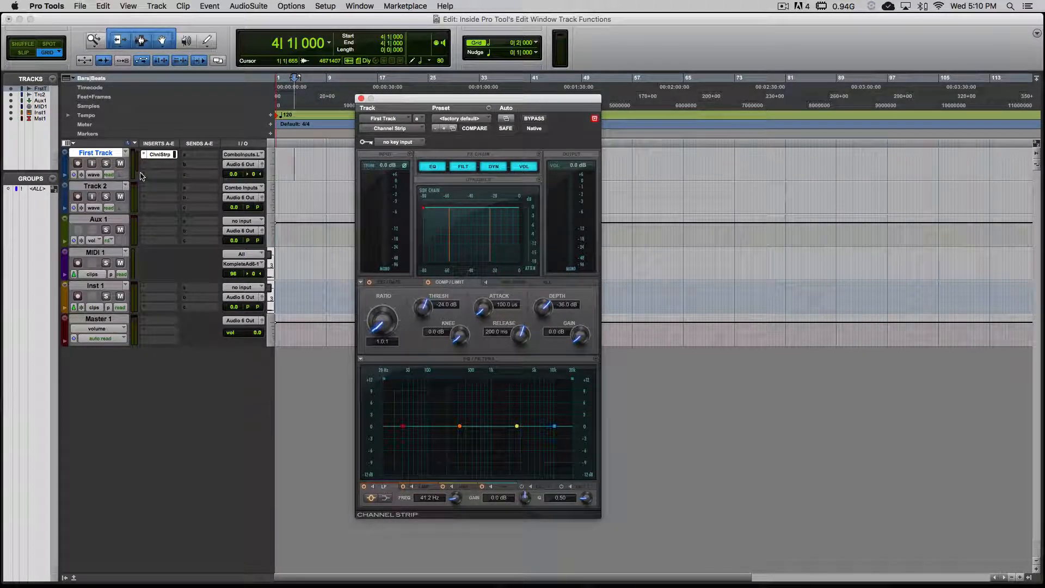
click(151, 193)
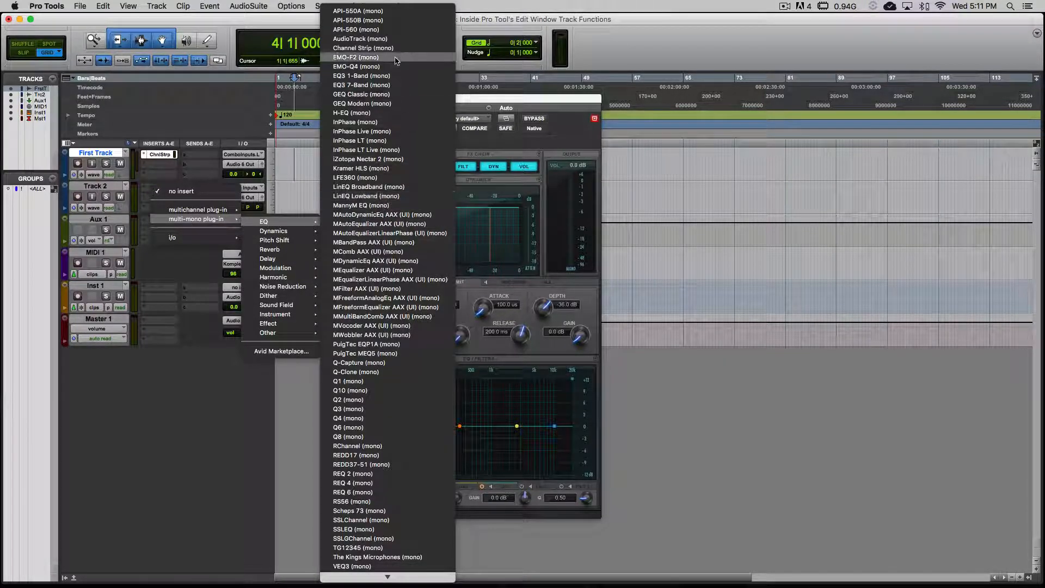
click(389, 87)
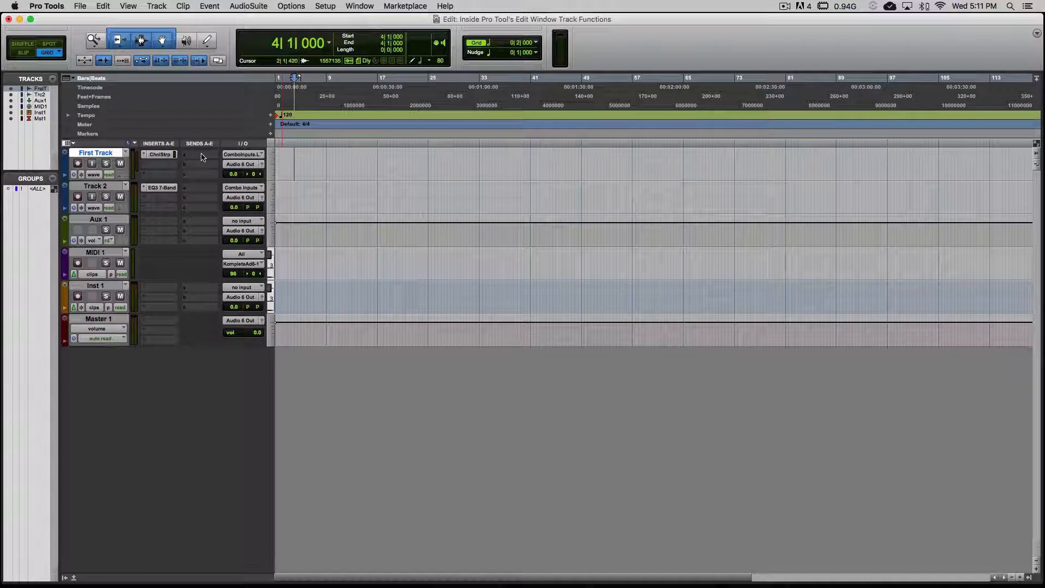
Add a send on First Track to Bus 1-2 (Stereo) and move its send fader window to the middle of the Edit window.
click(201, 158)
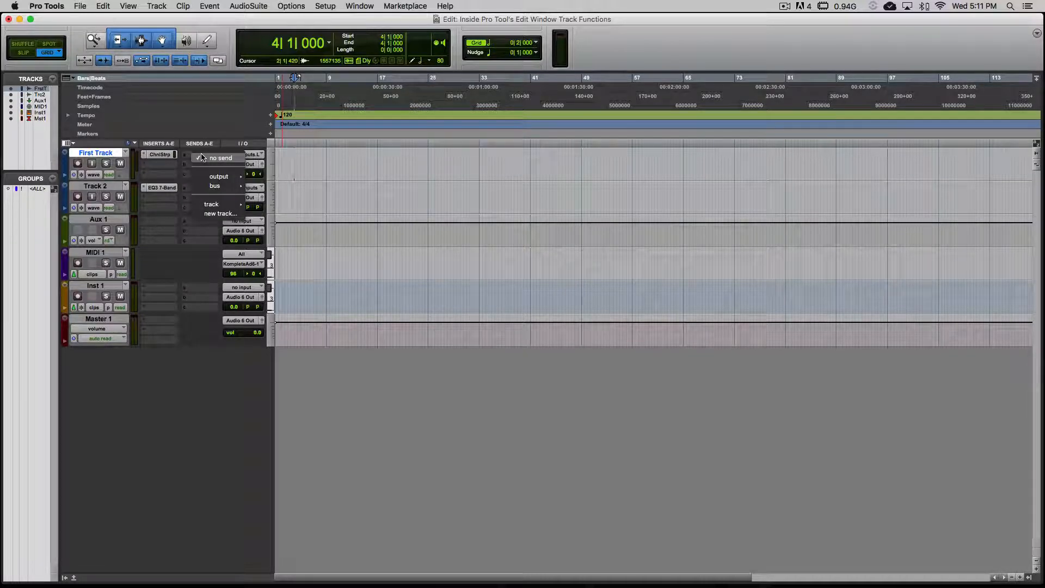
mouse_move(202, 186)
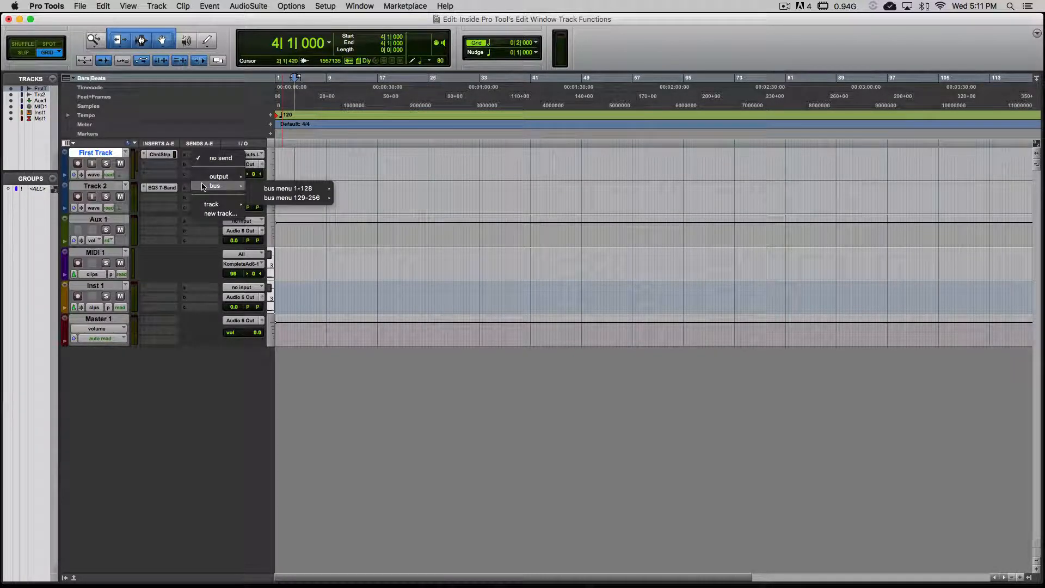
mouse_move(269, 189)
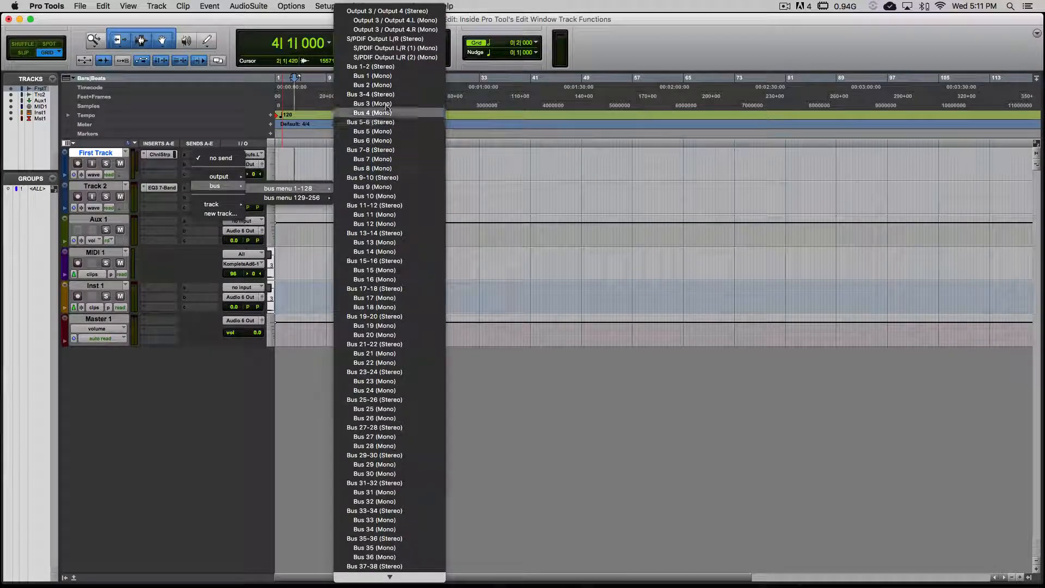
click(383, 68)
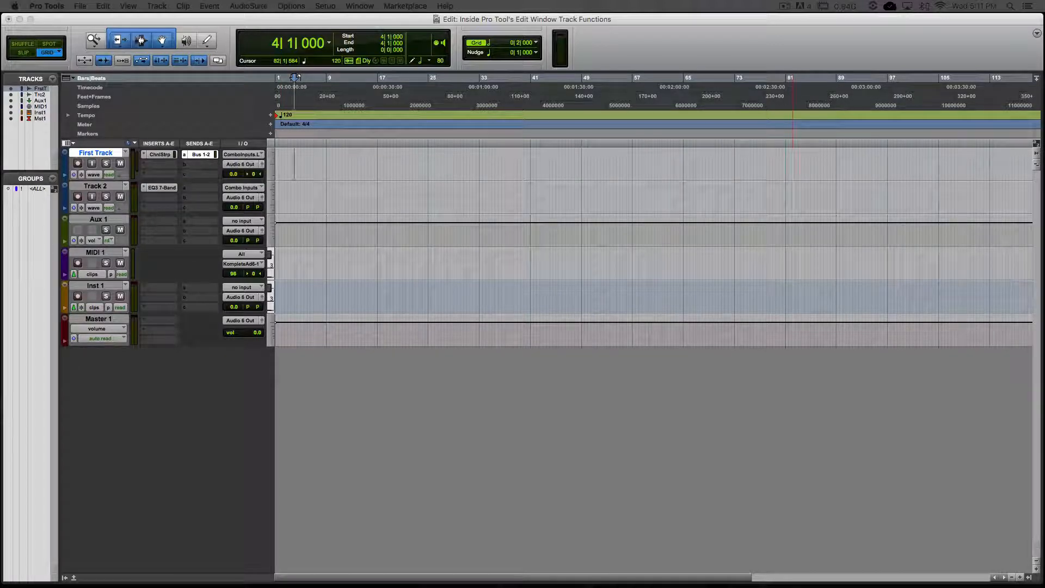
drag(1044, 117, 540, 132)
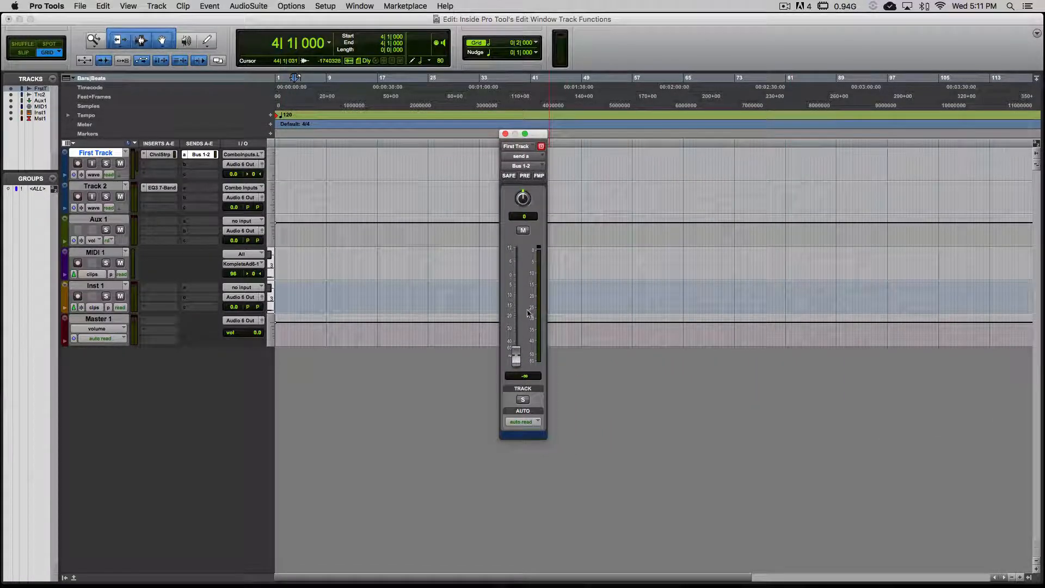
Set First Track's send level to 0.0 dB and set the input of Aux 1 to Bus 1-2.
alt+click(516, 363)
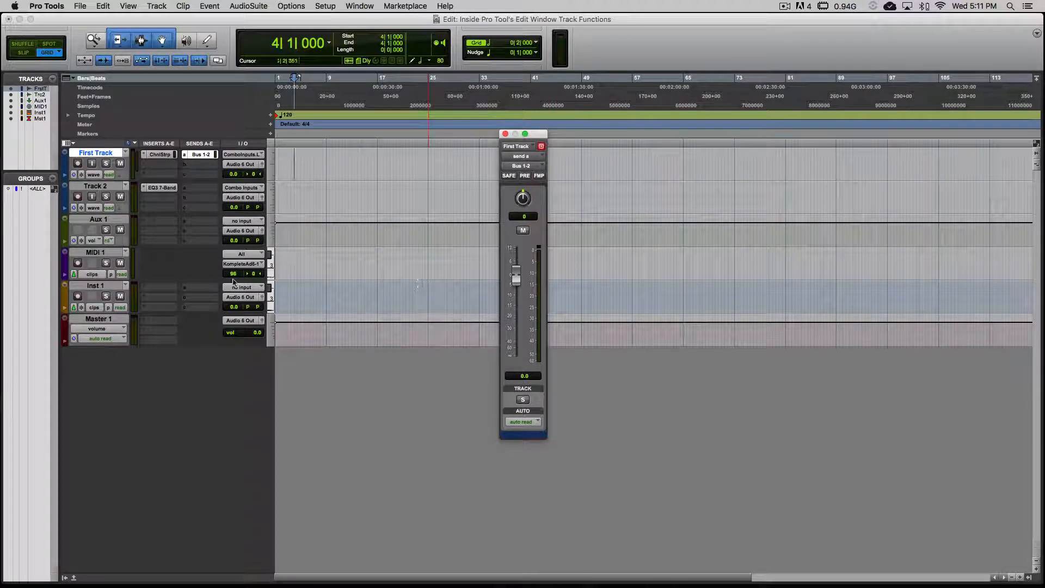
click(231, 221)
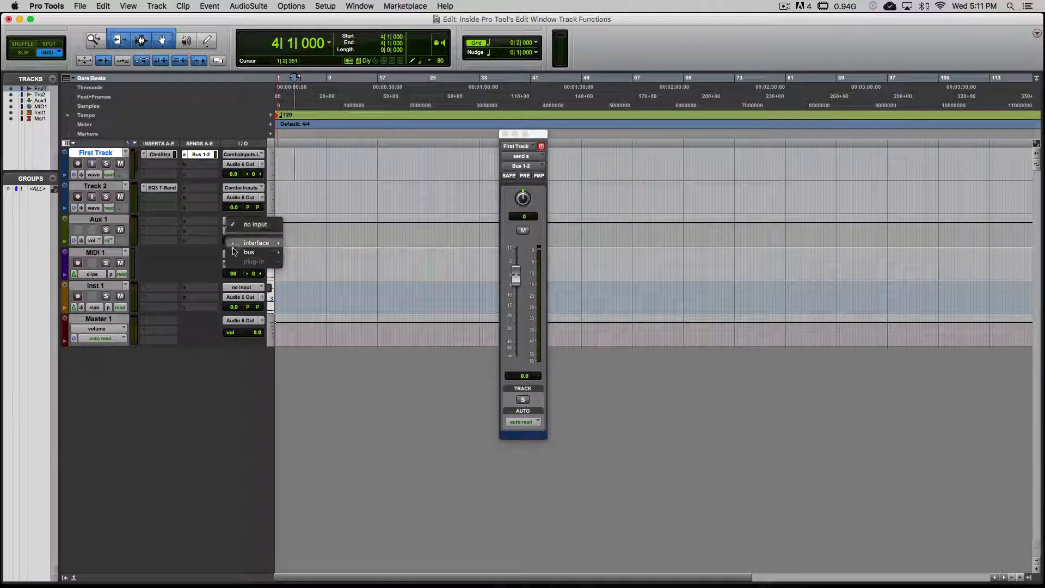
mouse_move(256, 252)
mouse_move(295, 253)
click(402, 29)
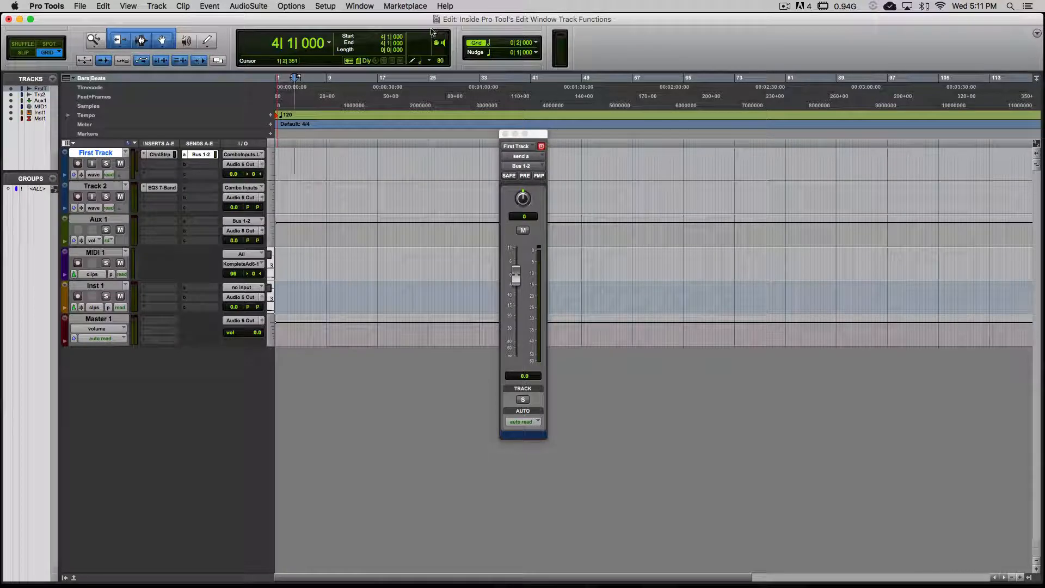
Insert the D-Verb reverb plug-in on Aux 1 and move its window below the tracks.
click(160, 225)
mouse_move(198, 243)
mouse_move(272, 273)
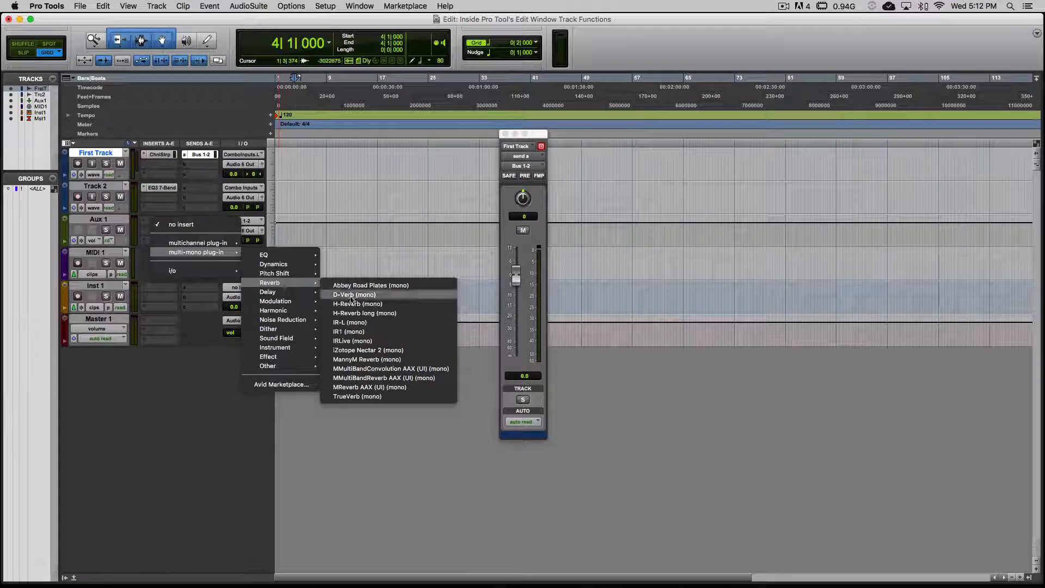
click(156, 223)
click(156, 223)
mouse_move(201, 242)
mouse_move(283, 270)
click(414, 289)
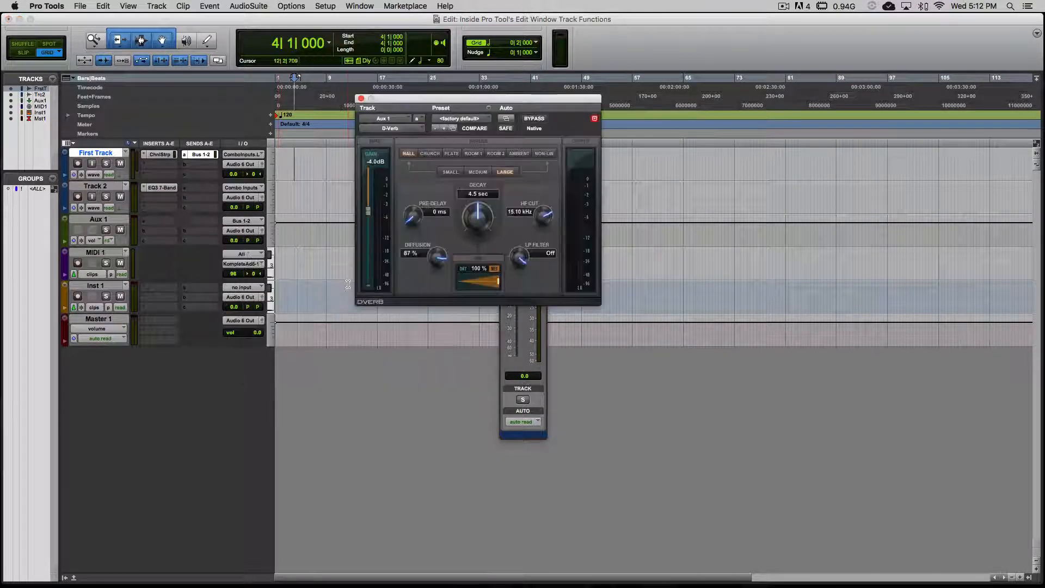
drag(392, 99, 302, 350)
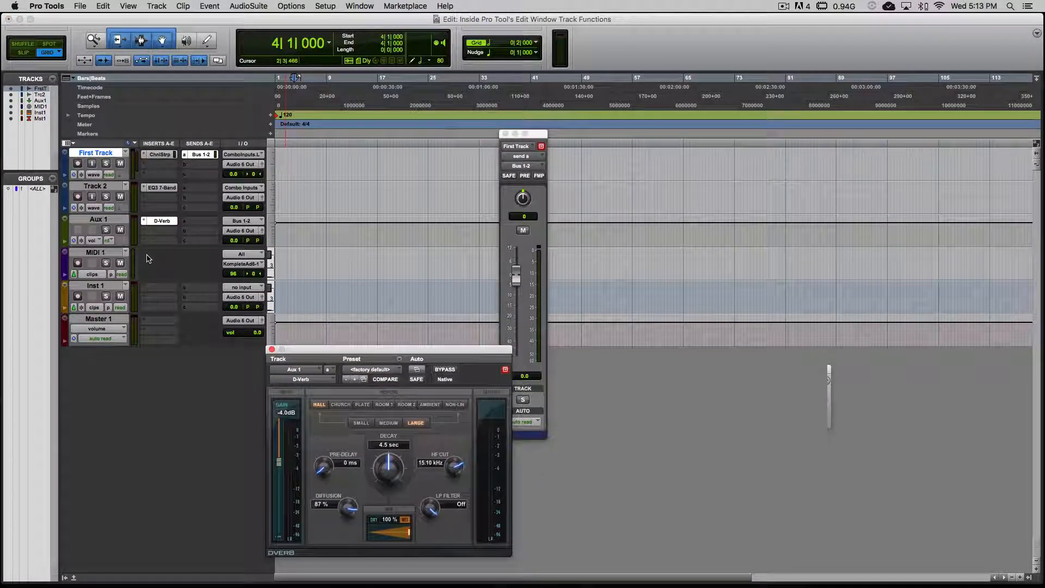
Select the MIDI 1 track and examine its MIDI input options.
click(95, 252)
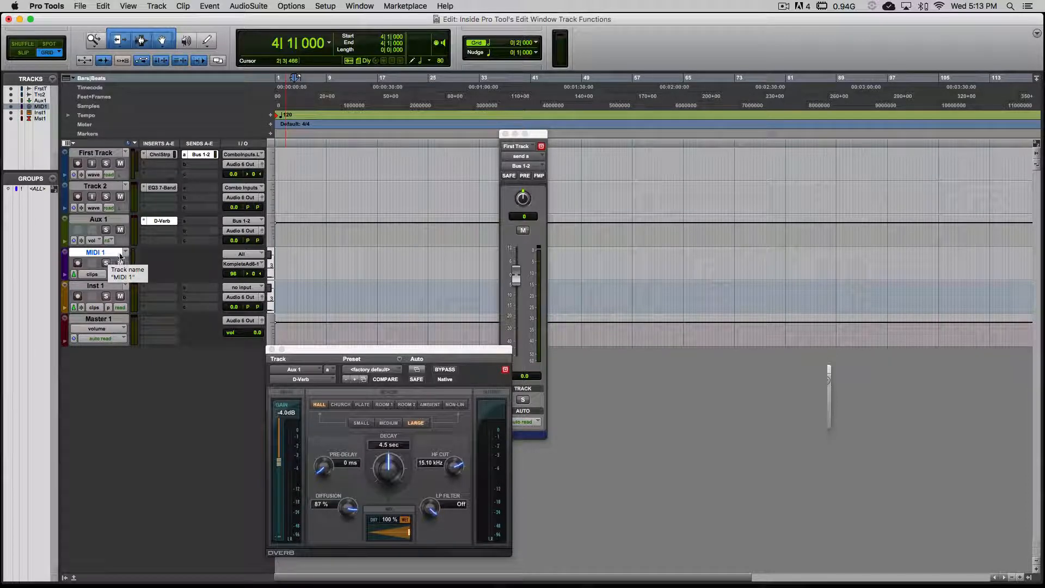
click(232, 254)
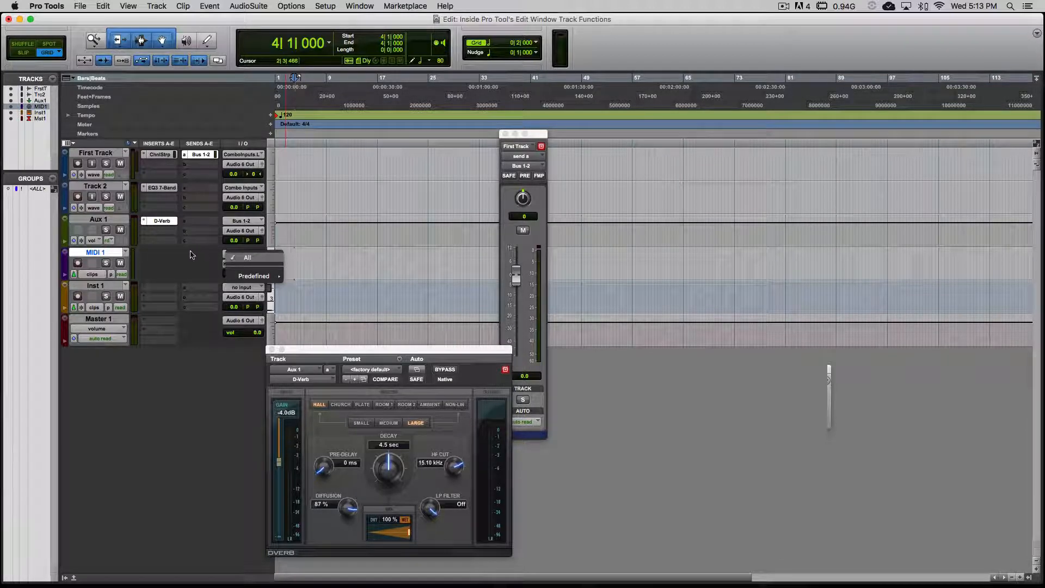
click(229, 255)
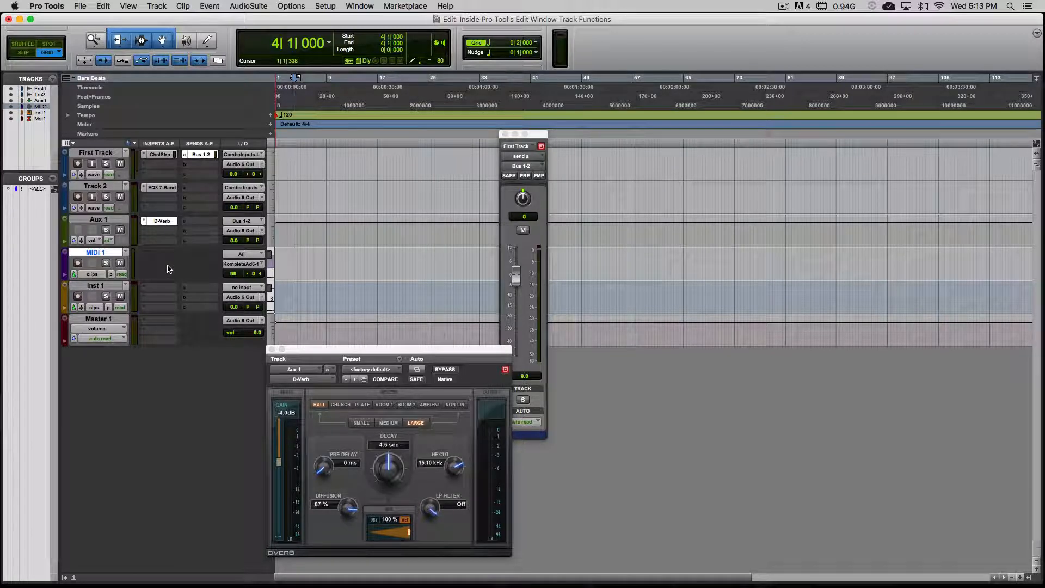
Record-enable MIDI 1, open the Transport, record a short MIDI clip from bar 4, play it back and disarm the track.
click(77, 263)
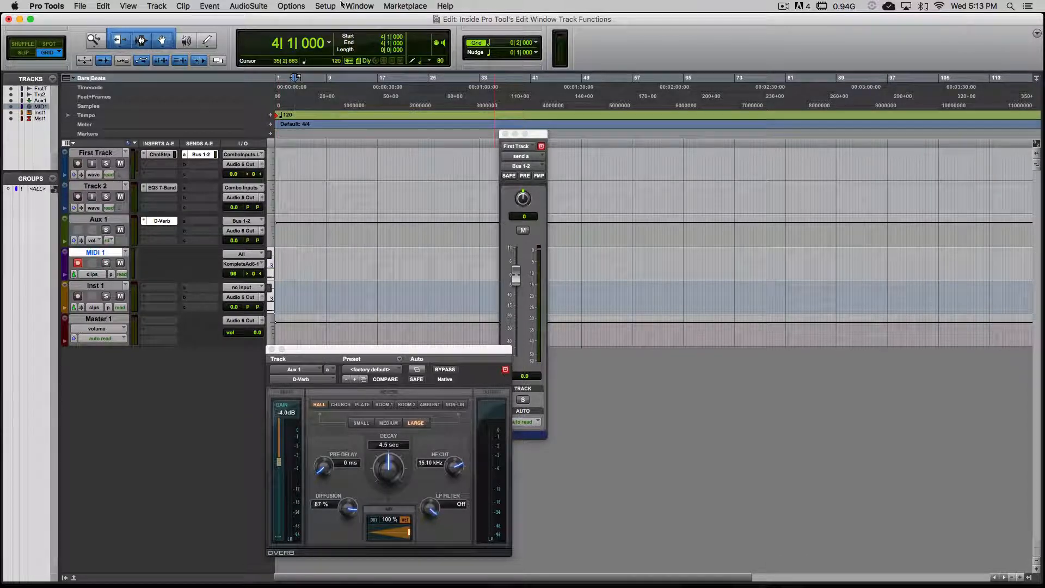
click(359, 6)
click(375, 186)
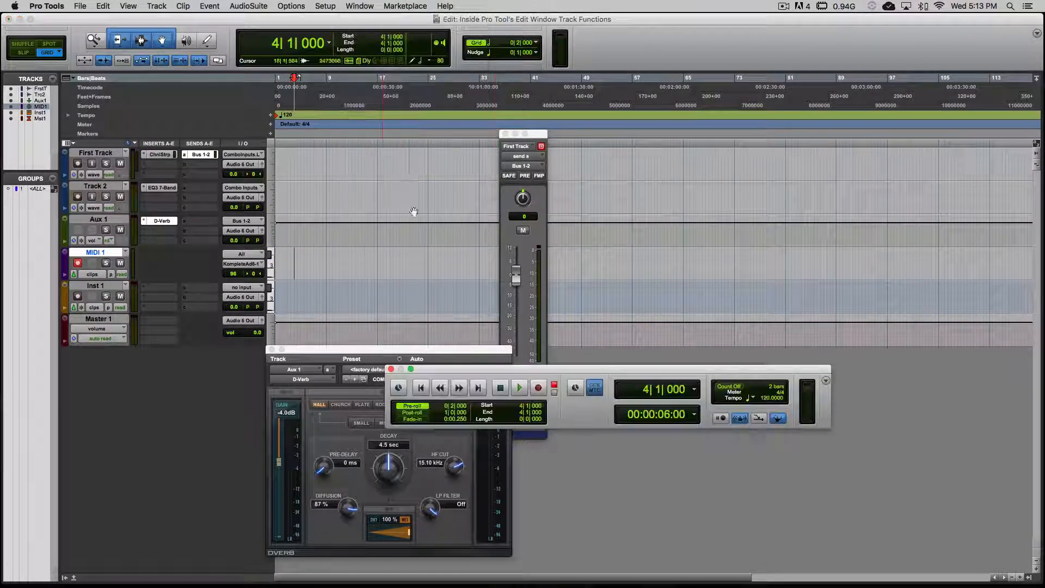
click(536, 389)
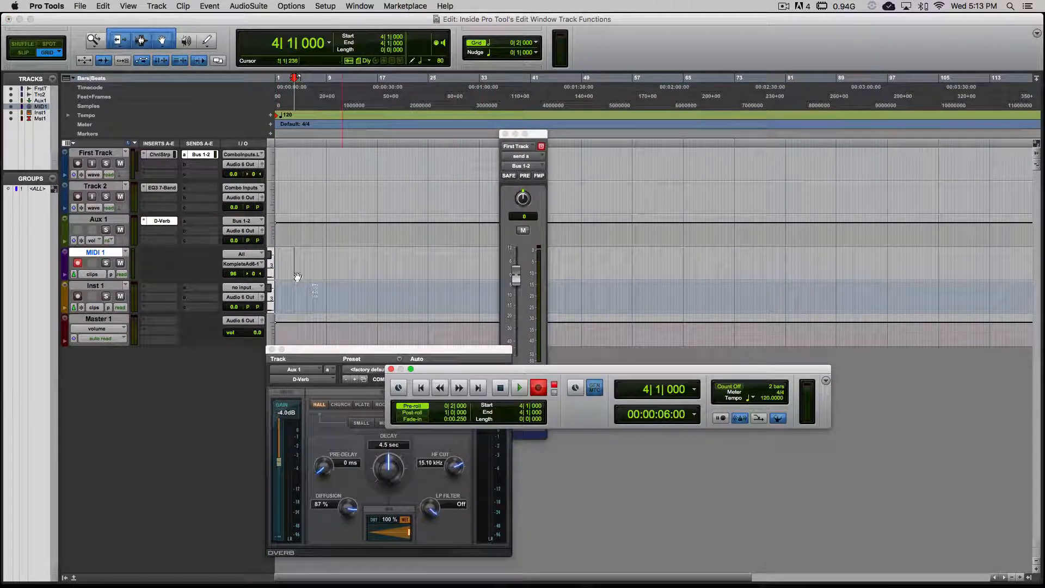
key(space)
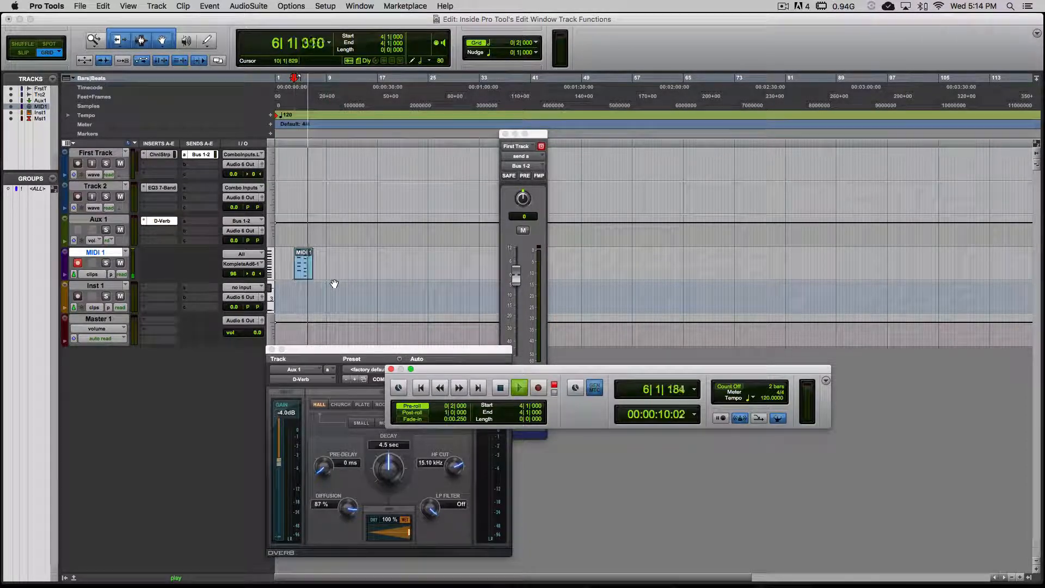
key(space)
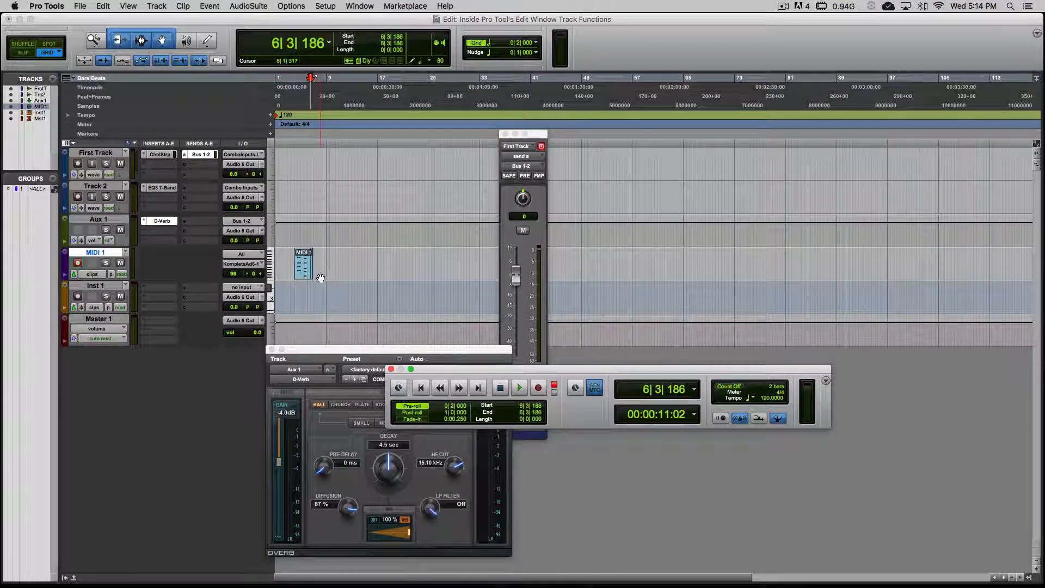
click(77, 263)
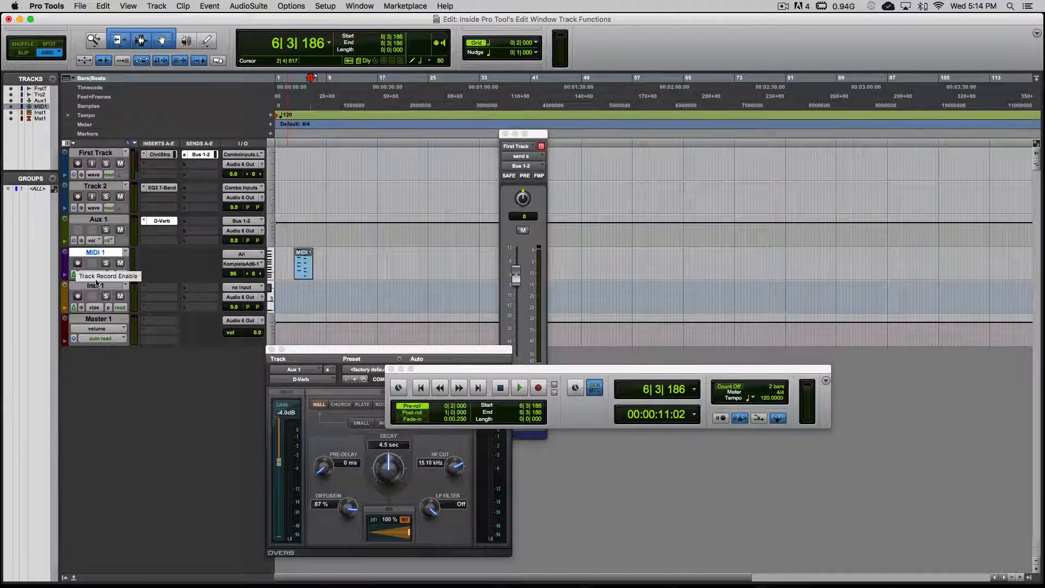
Close the D-Verb, Transport and First Track send windows.
click(272, 349)
click(391, 369)
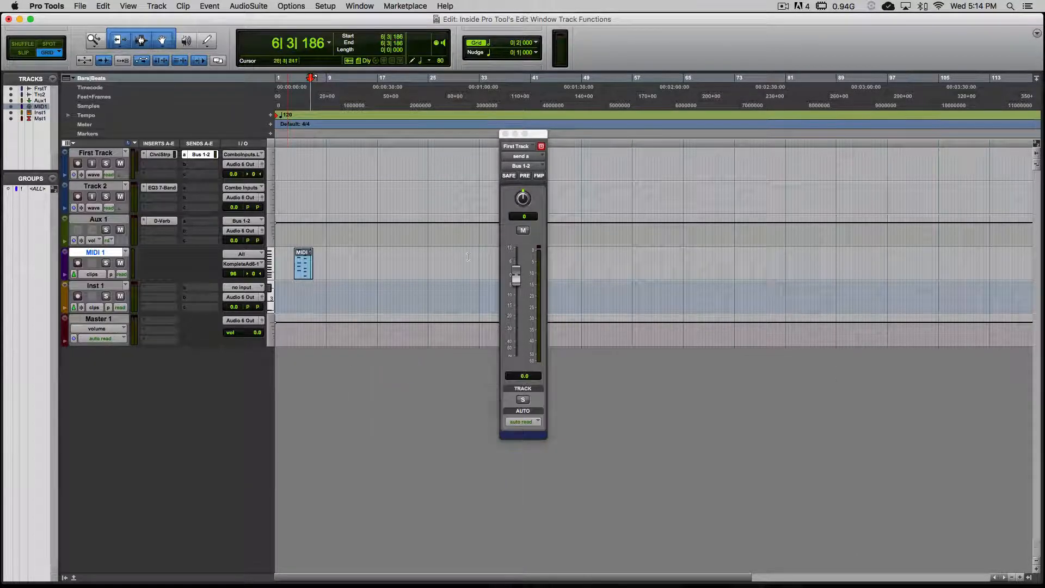
click(505, 134)
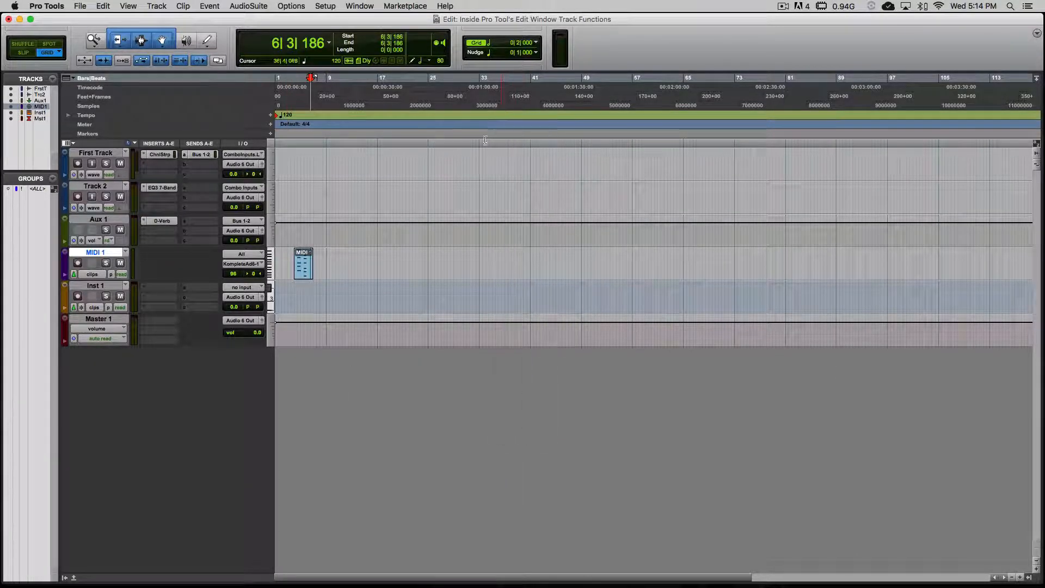
Insert the multichannel instrument plug-in Electric88 (stereo) on Inst 1 and move its window up beside the tracks.
click(162, 288)
mouse_move(181, 310)
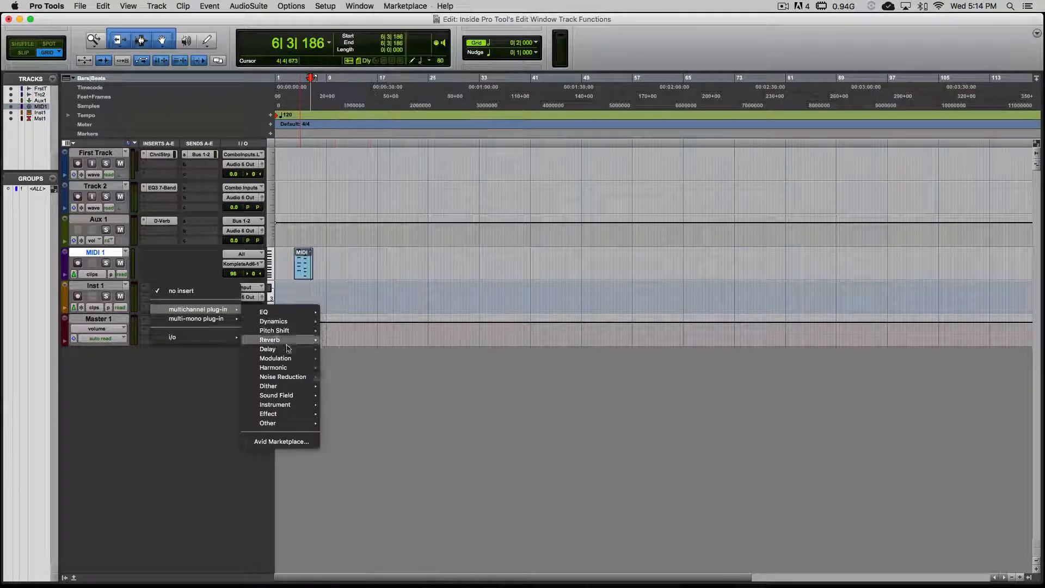
mouse_move(278, 404)
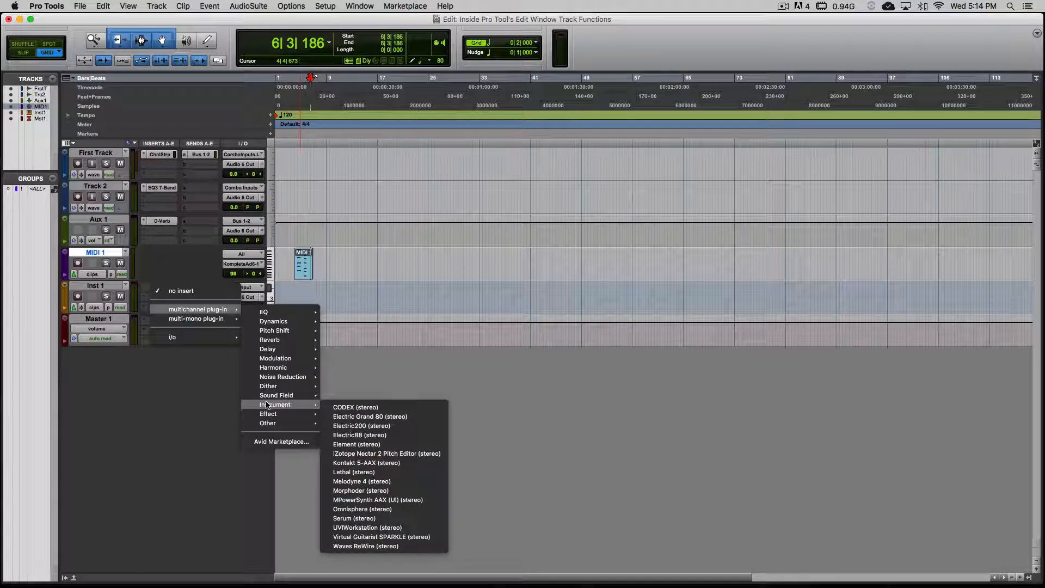
click(349, 426)
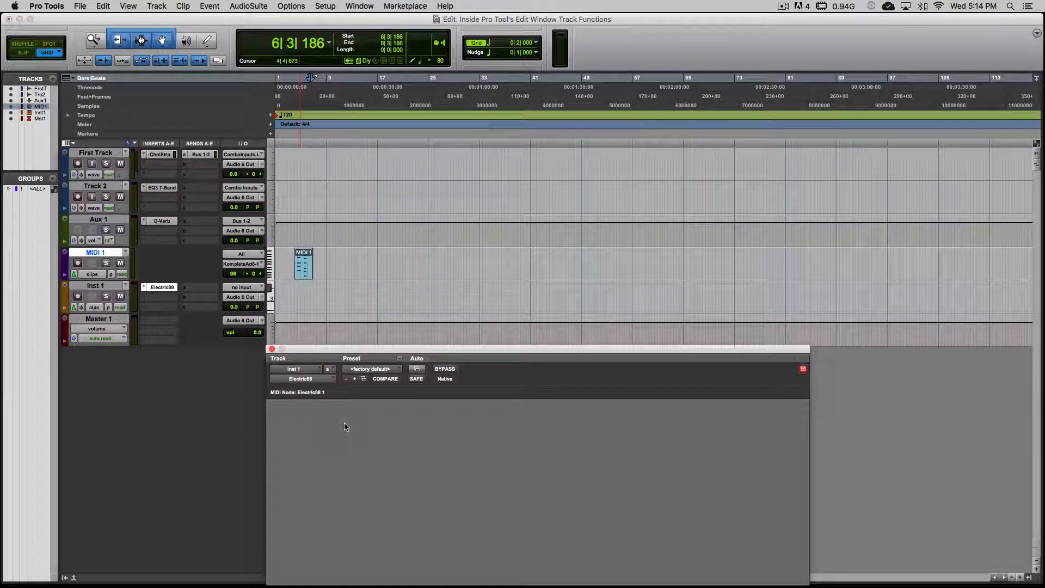
mouse_move(440, 352)
mouse_down()
mouse_move(518, 183)
mouse_move(543, 163)
mouse_up()
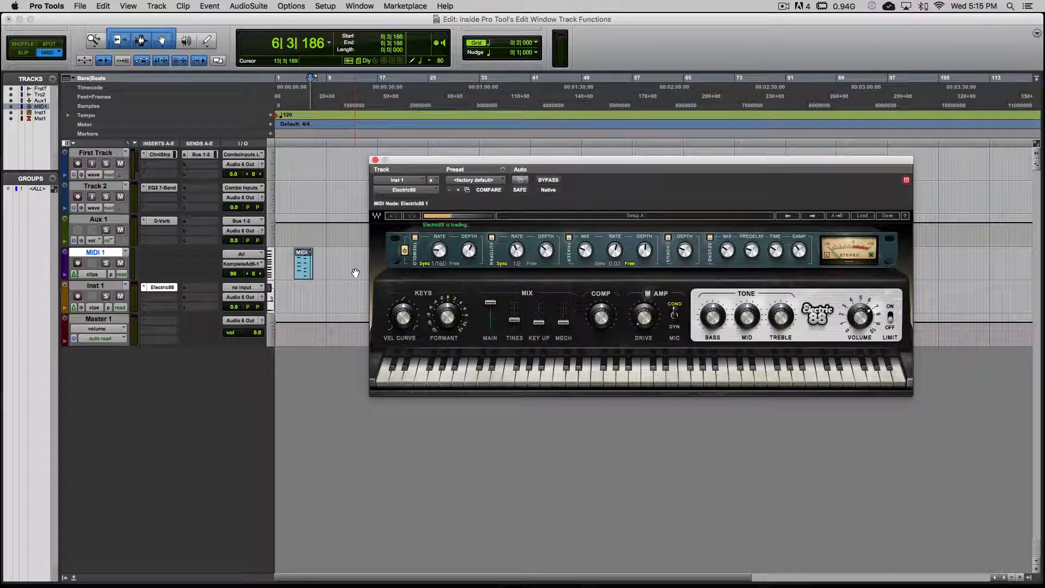
Move the recorded MIDI clip from MIDI 1 to Inst 1 and play it through Electric88.
drag(303, 264, 303, 298)
key(space)
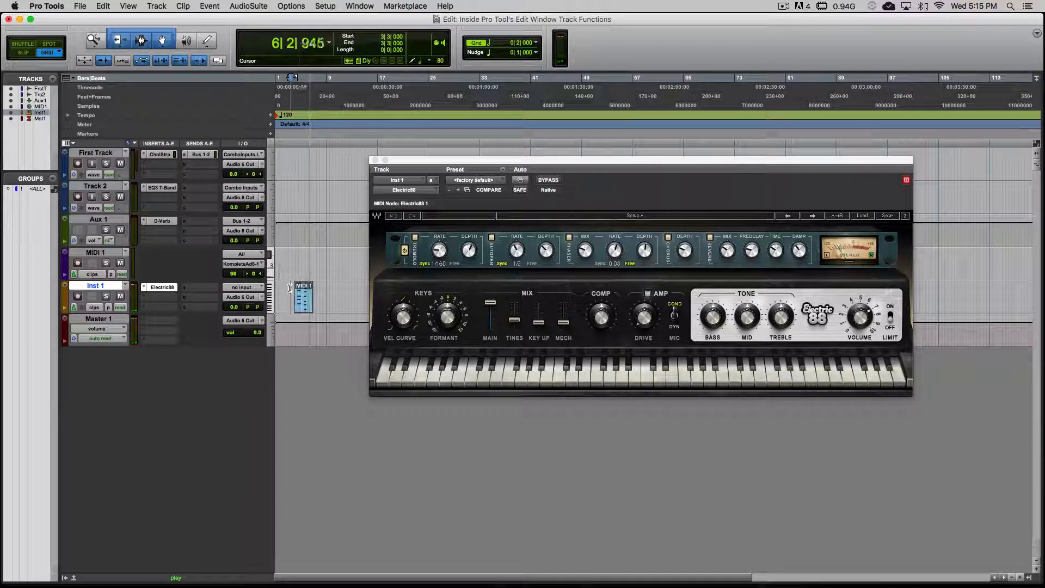
key(space)
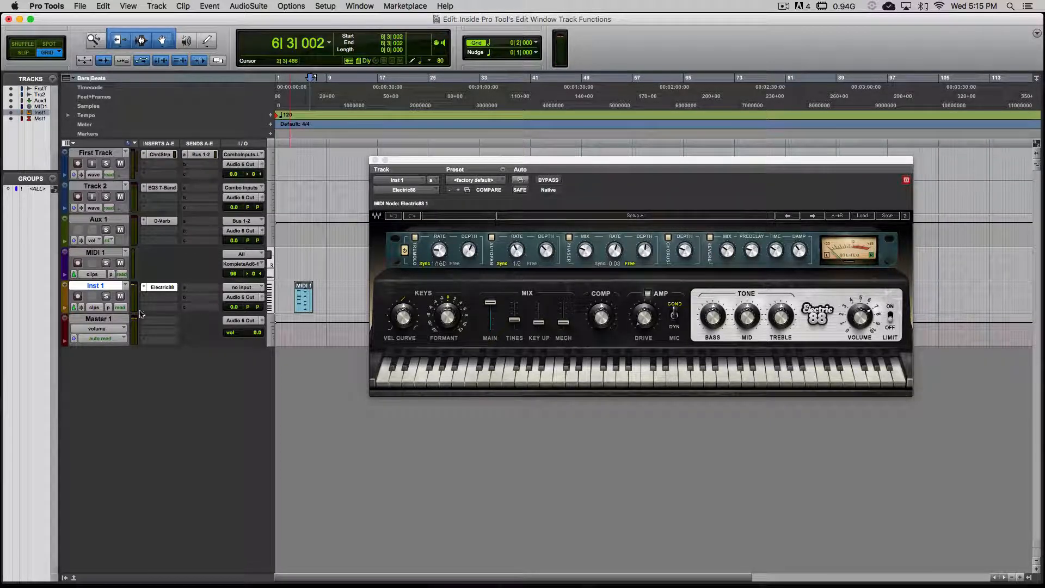
Create a new playlist named Alternate Playlists on Inst 1, record a MIDI clip on it and select that clip.
click(128, 286)
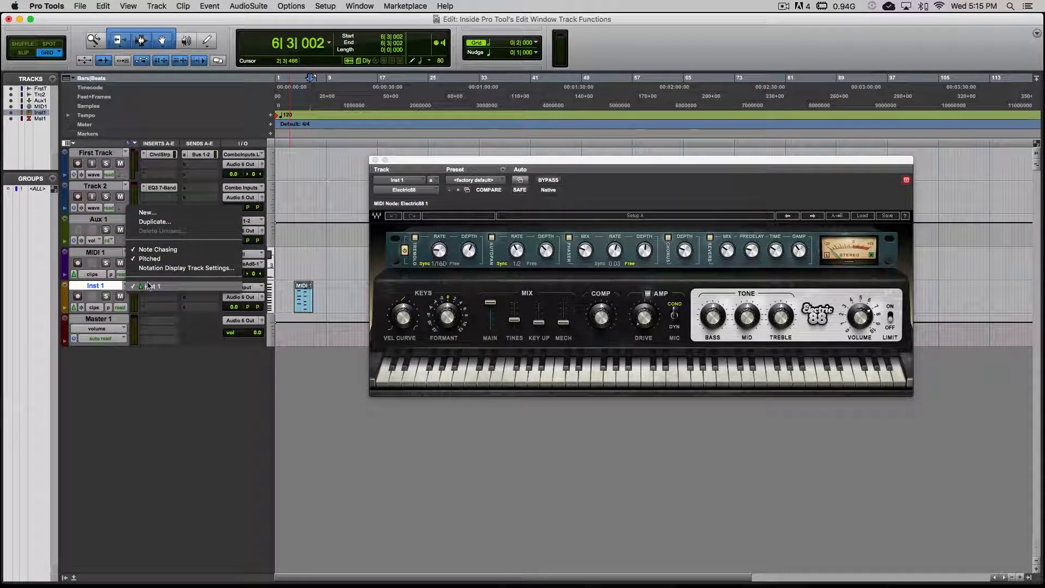
click(166, 213)
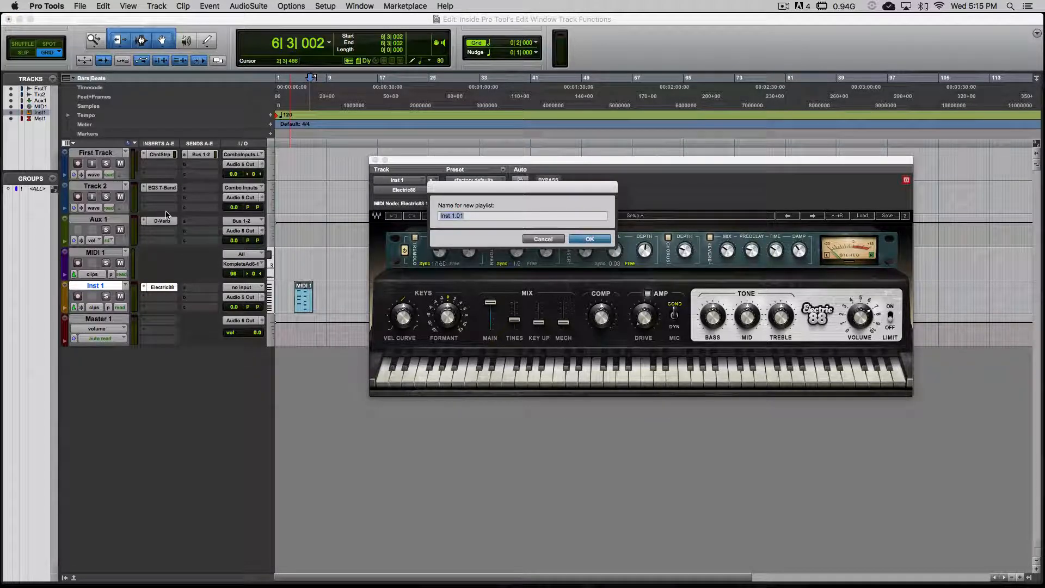
text(A)
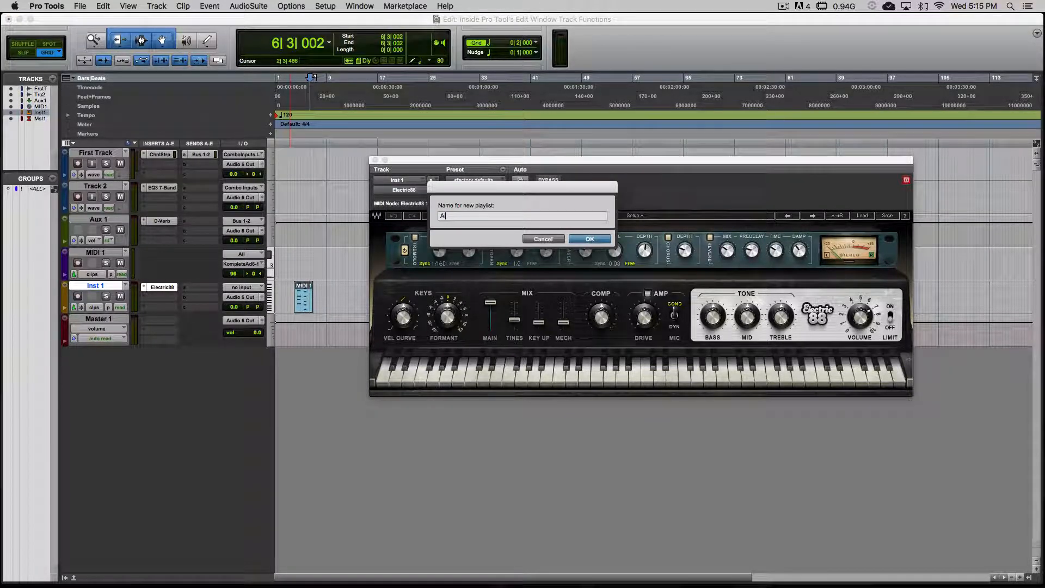
text(nat)
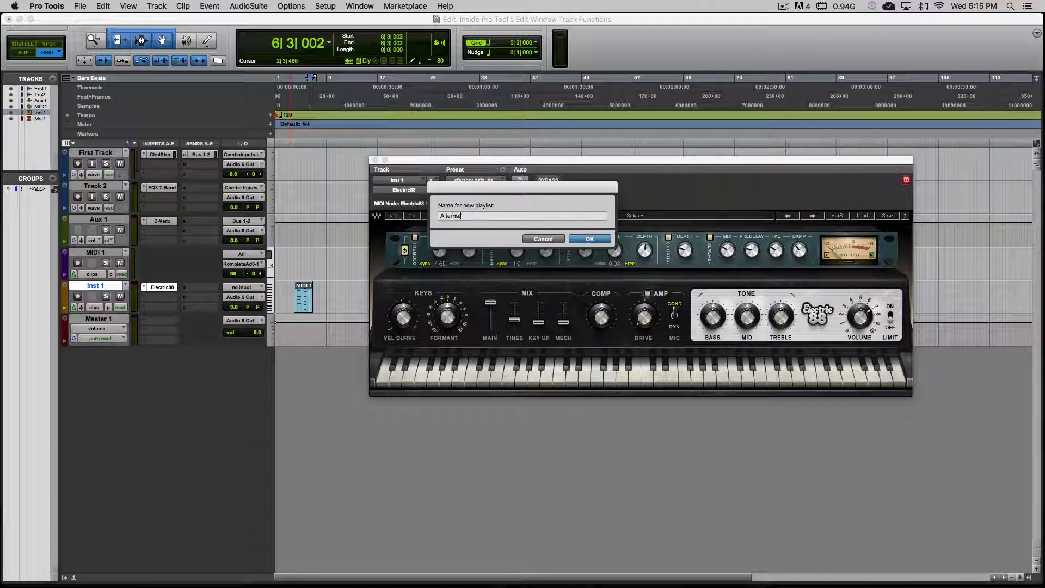
text(e Playlists)
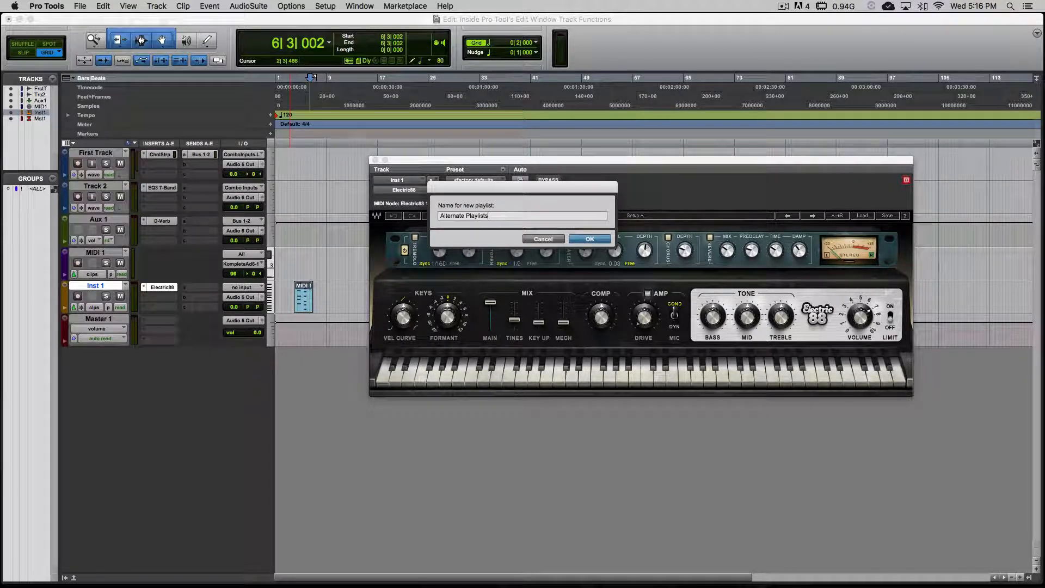
key(Return)
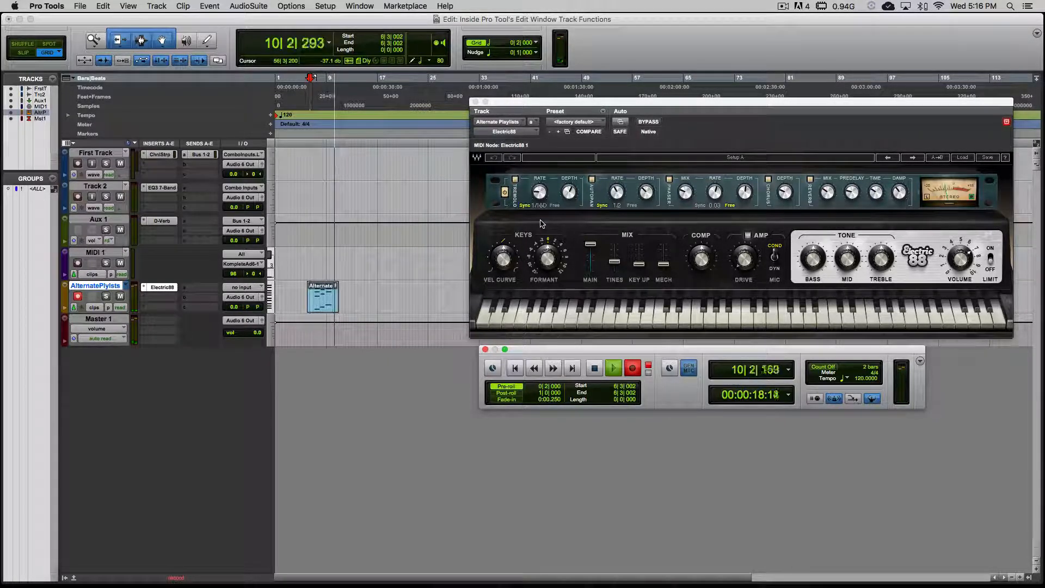
key(super+s)
click(321, 306)
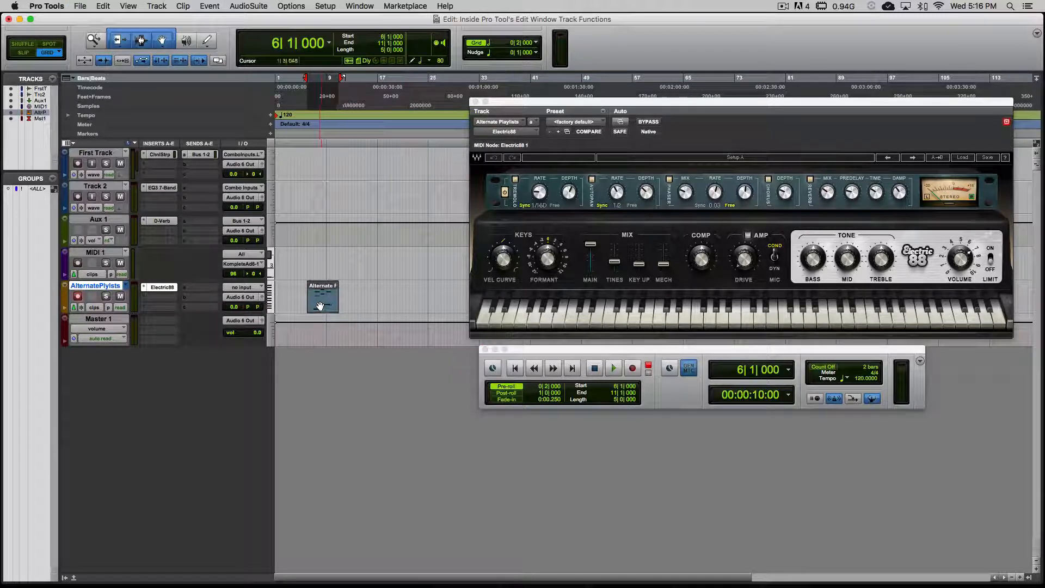
Switch the instrument track to its Inst 1 playlist and back to Alternate Playlists to compare their clips.
click(126, 287)
click(126, 295)
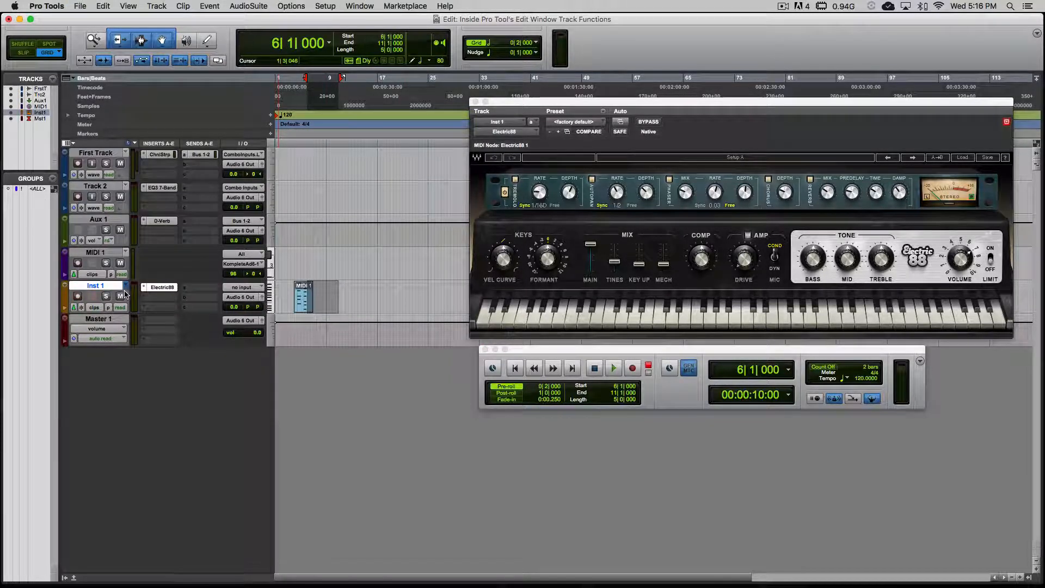
click(124, 287)
click(132, 277)
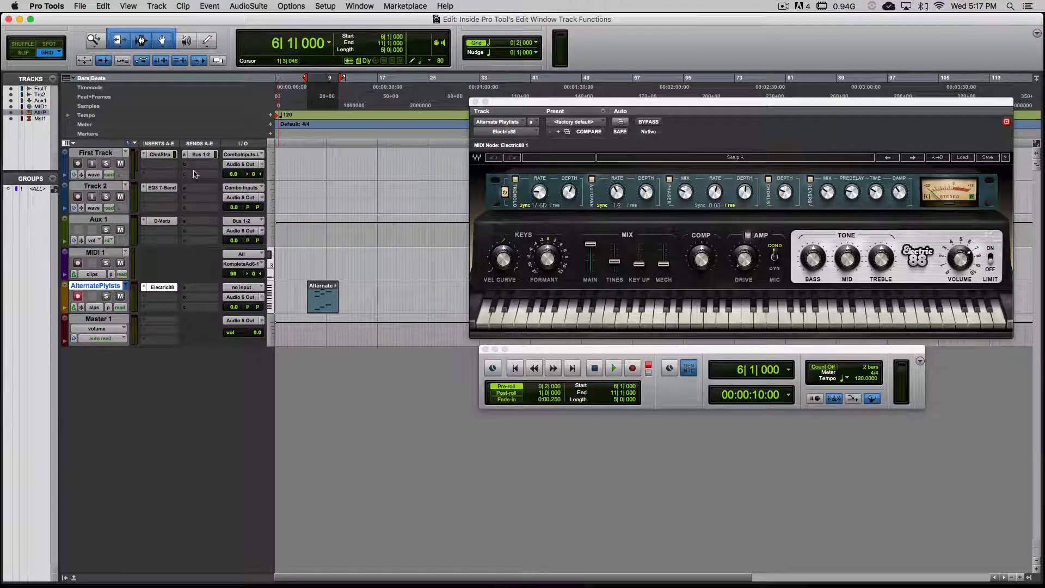
Move the Bus 1-2 send from First Track to the Alternate Playlists track and play it with Aux 1's D-Verb open.
drag(198, 158, 198, 291)
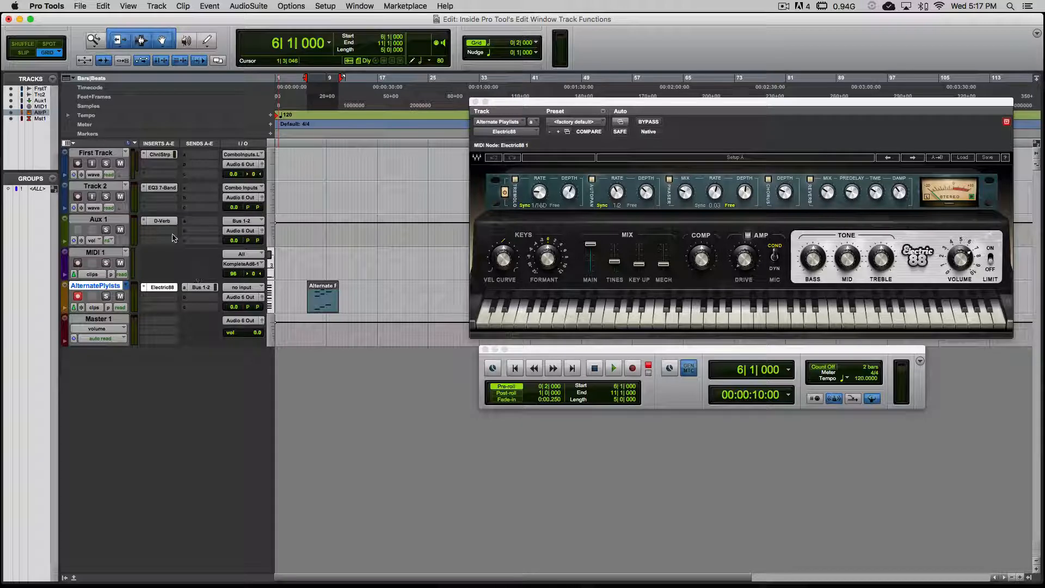
click(162, 221)
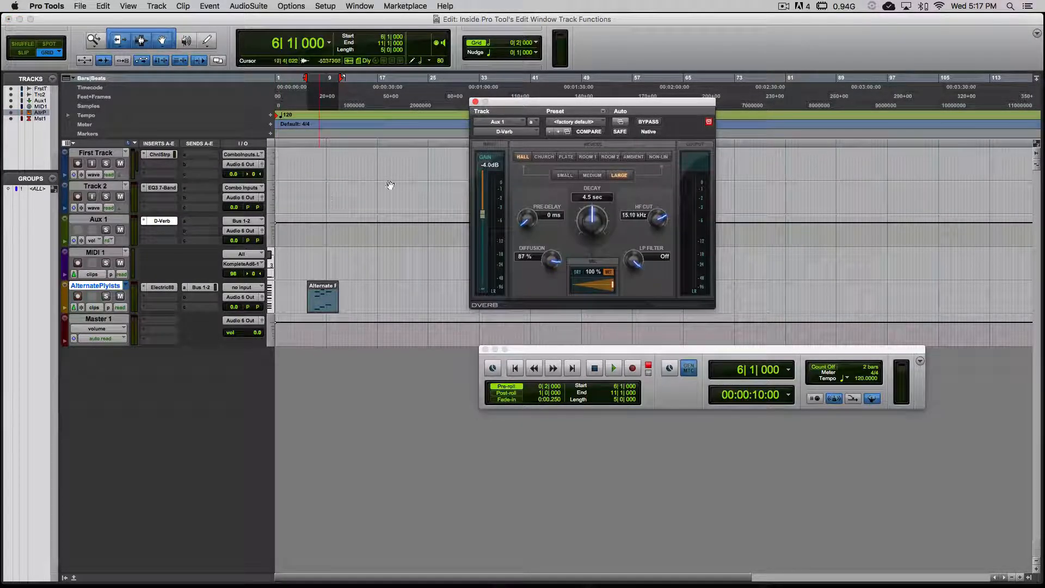
key(space)
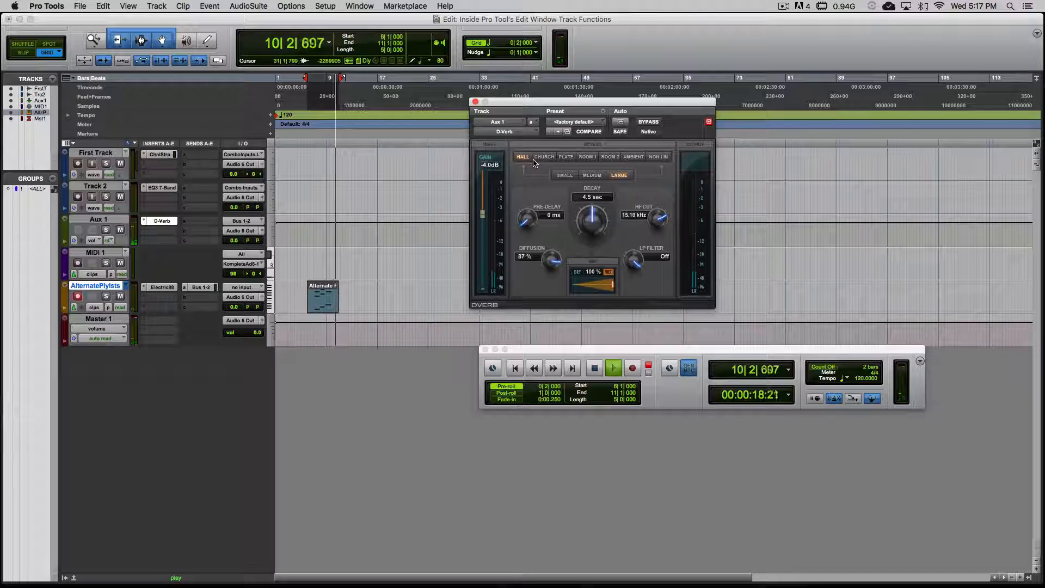
Stop playback and try out the Master 1 volume fader, returning it to 0.0.
key(space)
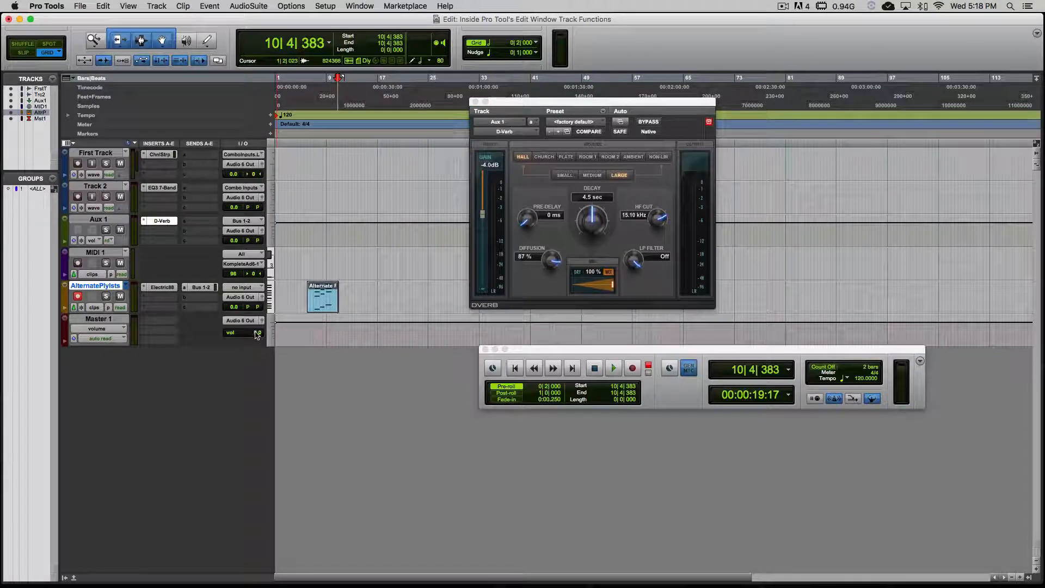
drag(258, 334, 261, 311)
click(259, 331)
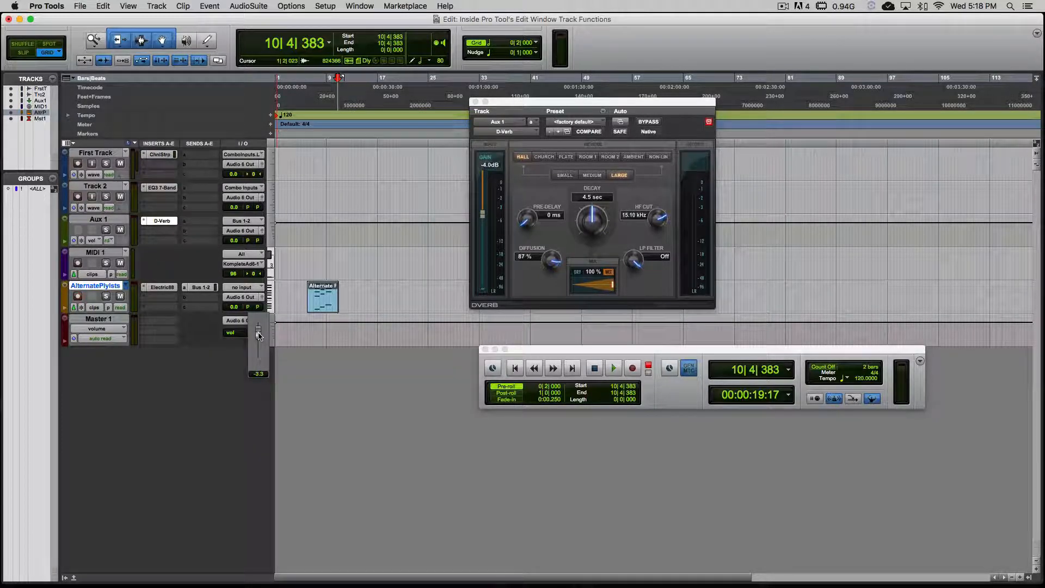
mouse_move(258, 335)
mouse_down()
mouse_move(260, 343)
mouse_move(262, 334)
mouse_up()
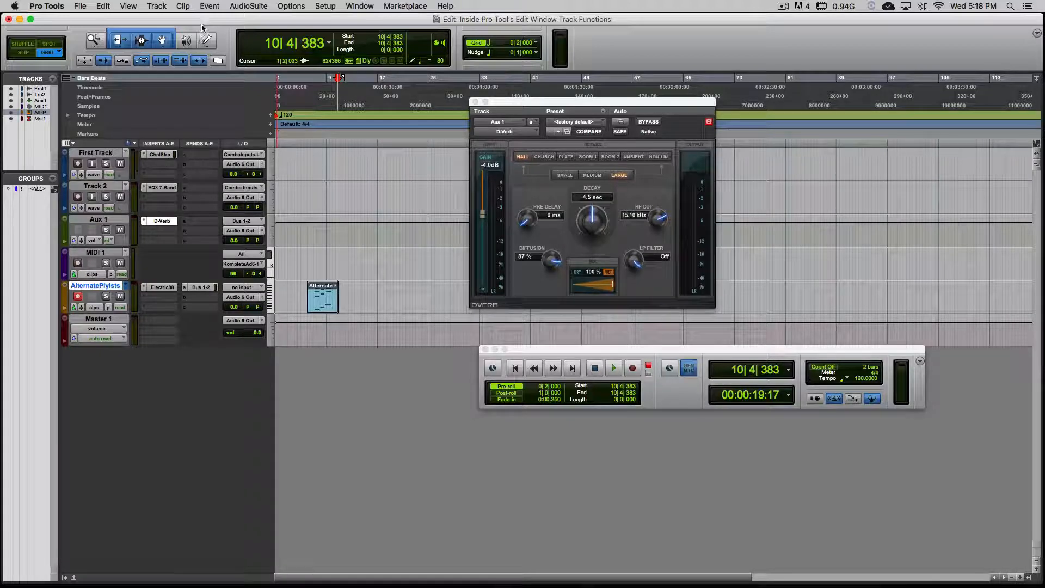
Draw a freehand volume automation dip on Master 1 extending past the Alternate Playlists clip, and play the clip through it.
click(207, 40)
drag(306, 332, 389, 325)
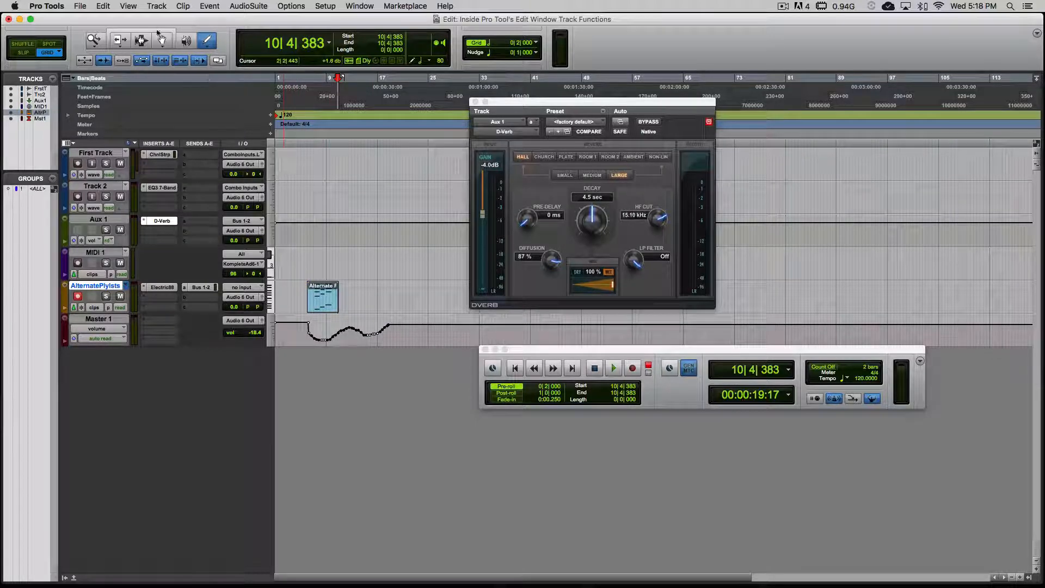
key(super+7)
click(324, 302)
key(space)
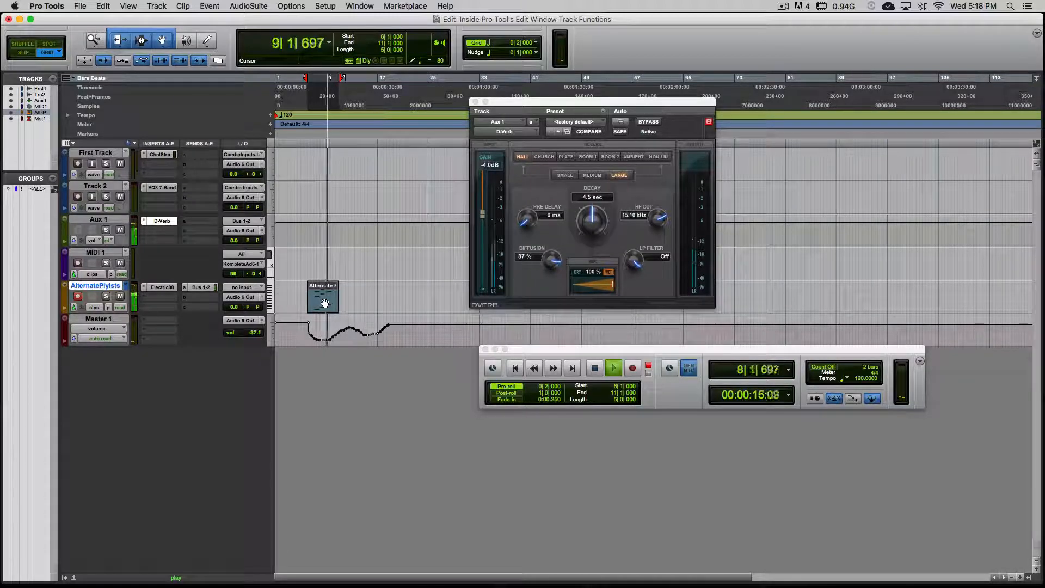
key(space)
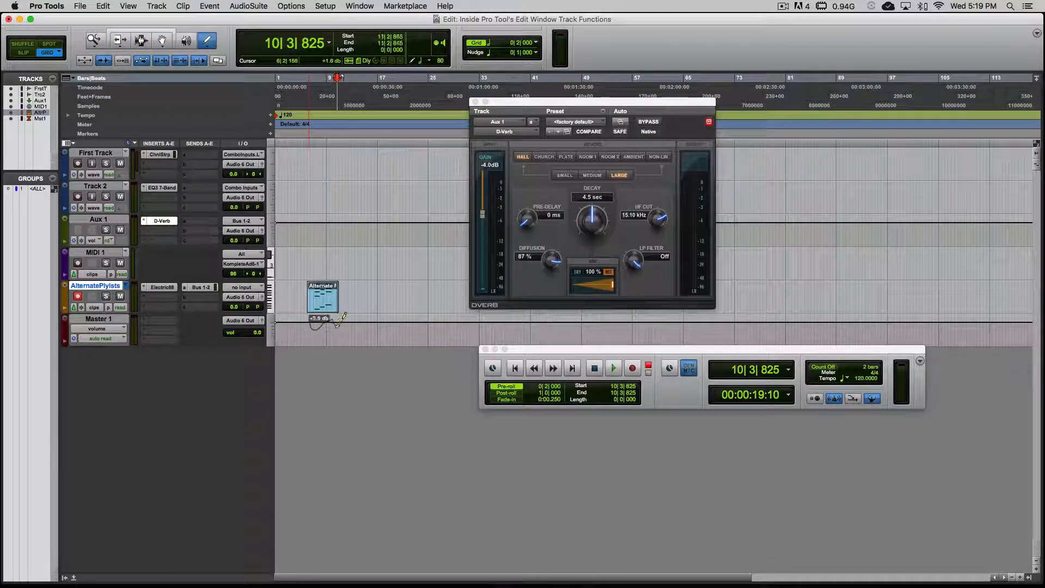
Redraw Master 1's volume automation as a shorter wavy curve spanning just the Alternate Playlists clip, and play that clip.
drag(343, 316, 343, 317)
click(161, 31)
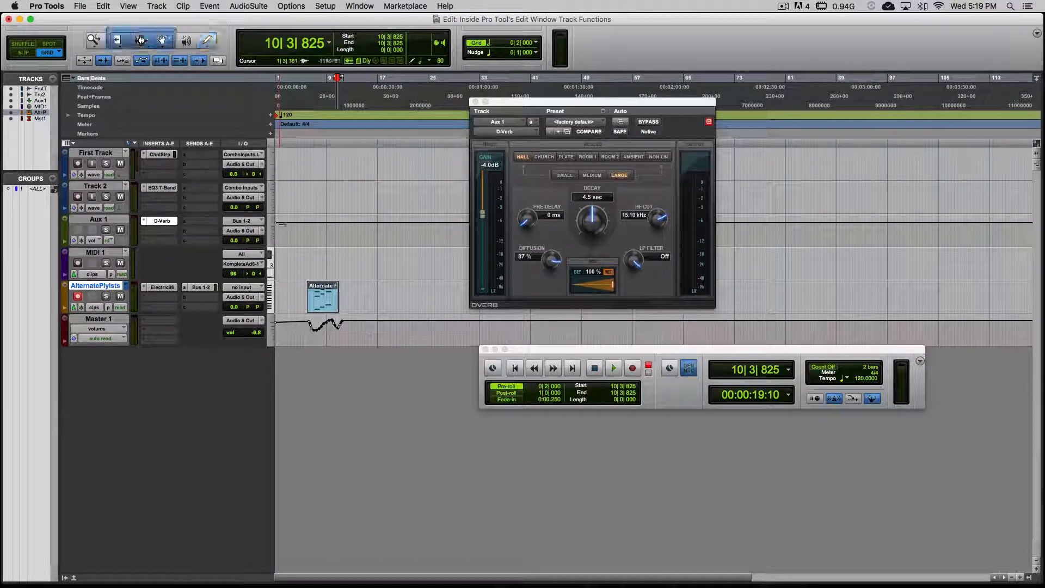
click(323, 303)
key(space)
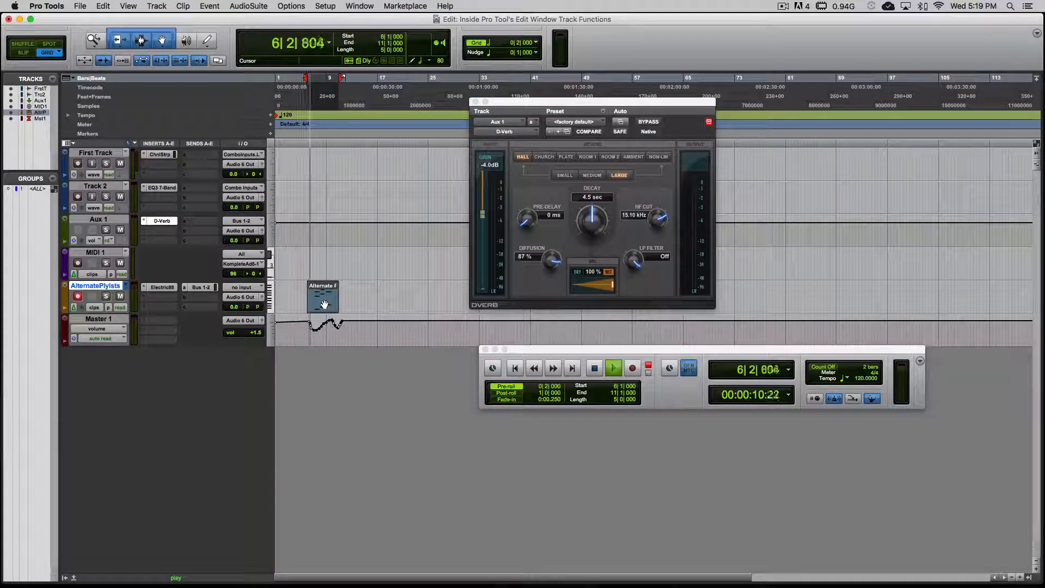